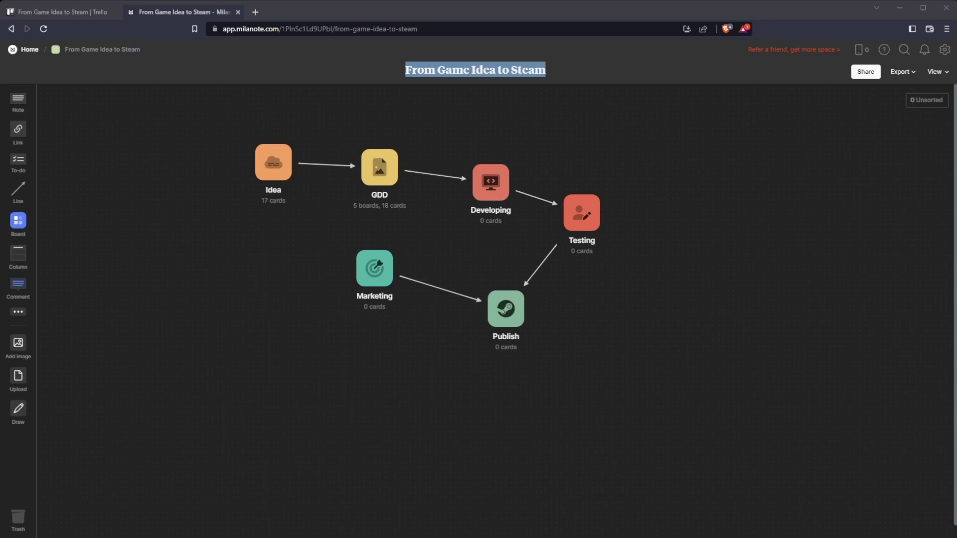
Open the Idea board and scroll down through its full Match/Race column
{"action": "left_click", "coordinate": [271, 150]}
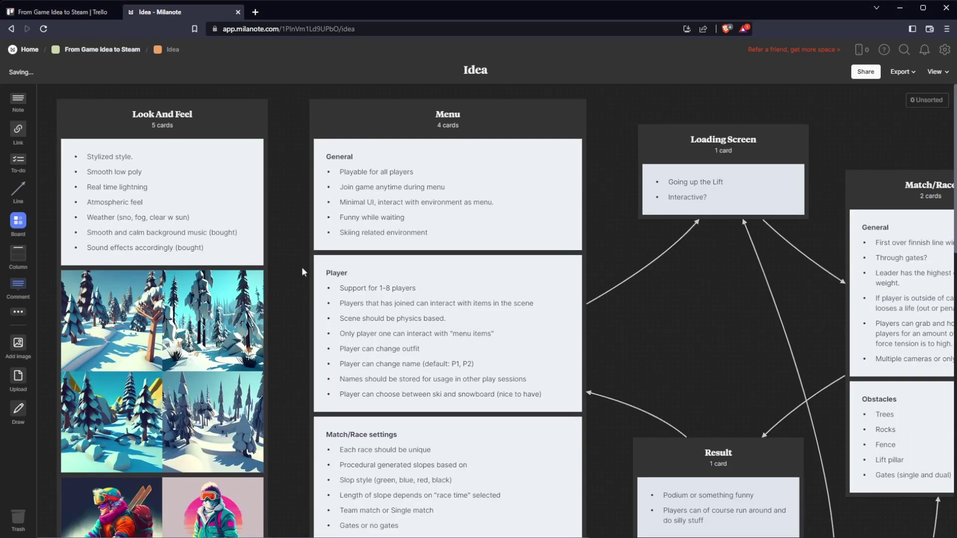
{"action": "scroll", "coordinate": [297, 303], "scroll_direction": "down", "scroll_amount": 1}
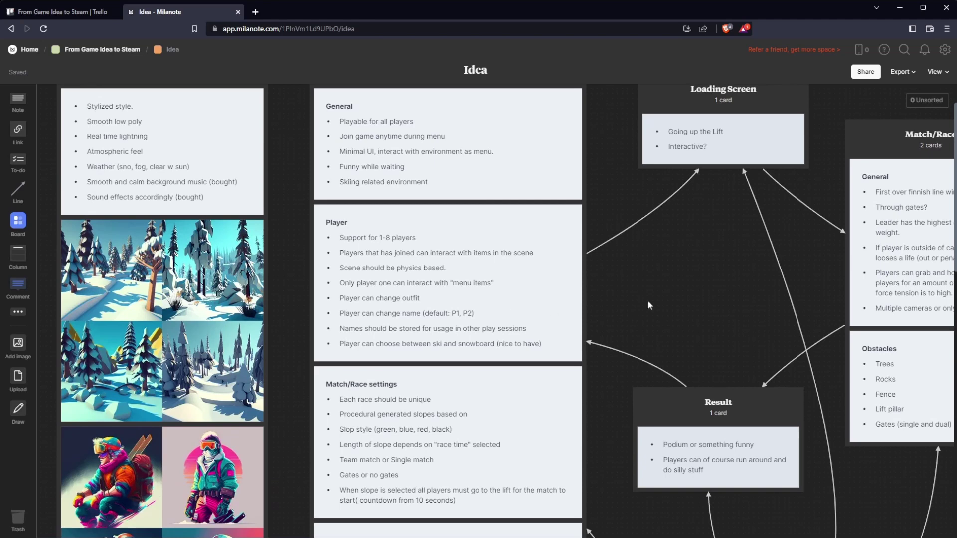
{"action": "left_click_drag", "start_coordinate": [714, 278], "coordinate": [588, 290]}
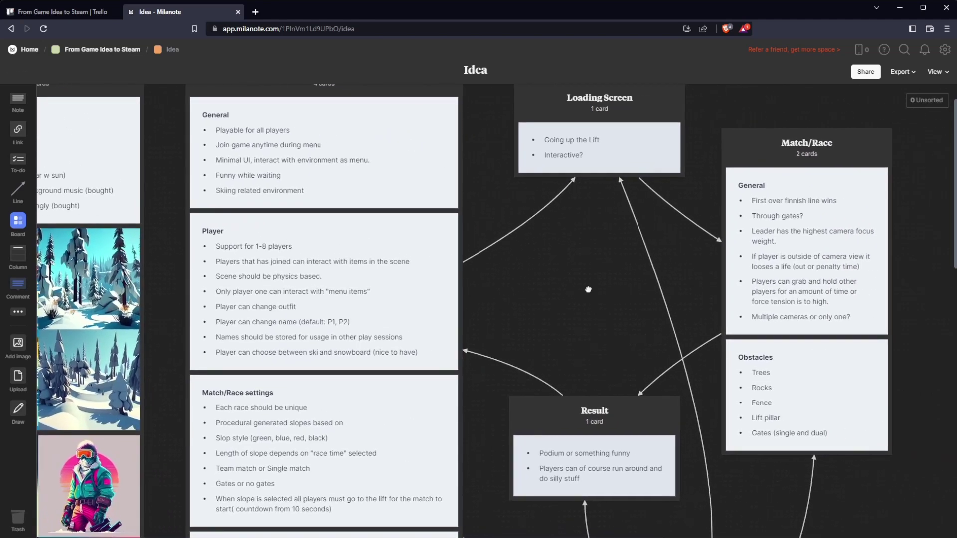
{"action": "scroll", "coordinate": [588, 290], "scroll_direction": "down", "scroll_amount": 3}
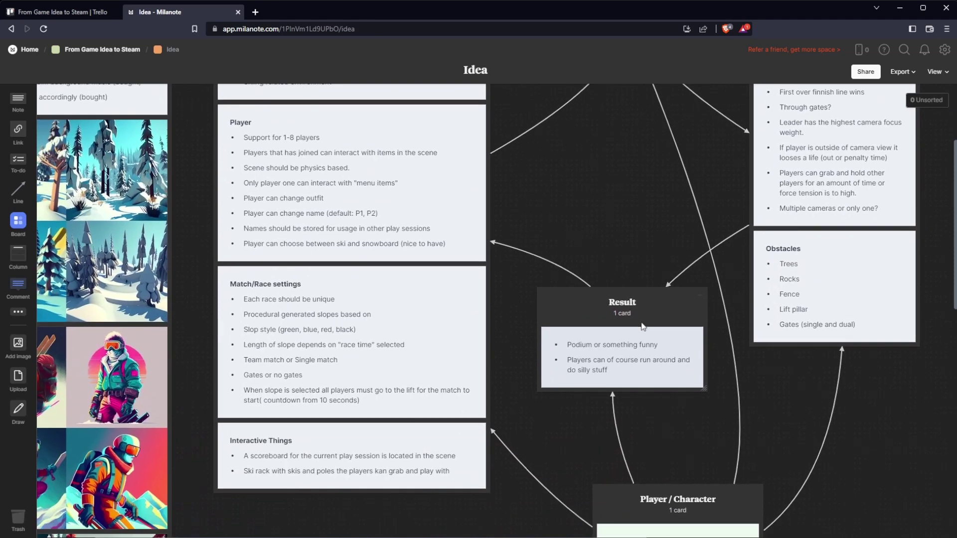
{"action": "scroll", "coordinate": [719, 458], "scroll_direction": "down", "scroll_amount": 3}
Pan across the remaining Idea columns and zoom out to about 56% to see everything
{"action": "scroll", "coordinate": [719, 457], "scroll_direction": "right", "scroll_amount": 4}
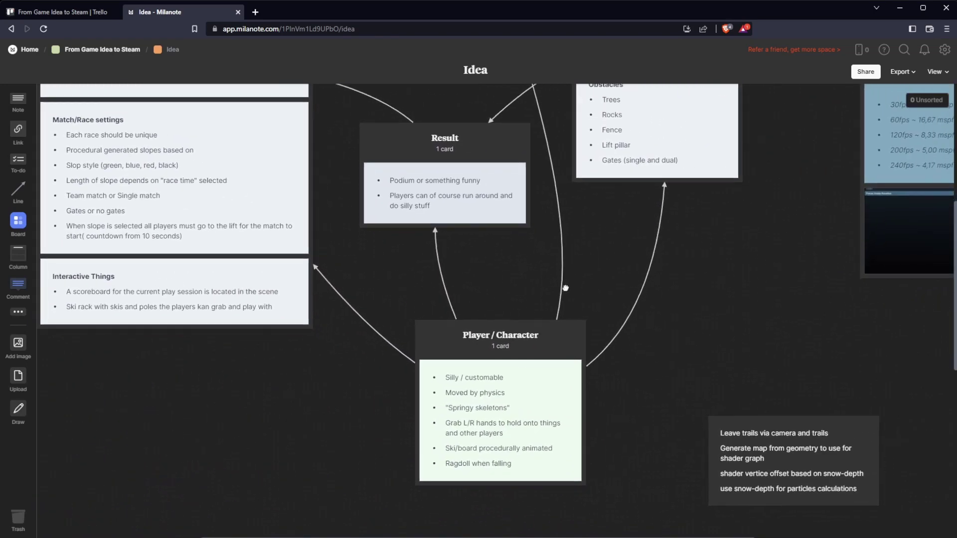
{"action": "scroll", "coordinate": [788, 272], "scroll_direction": "up", "scroll_amount": 5}
{"action": "scroll", "coordinate": [788, 272], "scroll_direction": "right", "scroll_amount": 5}
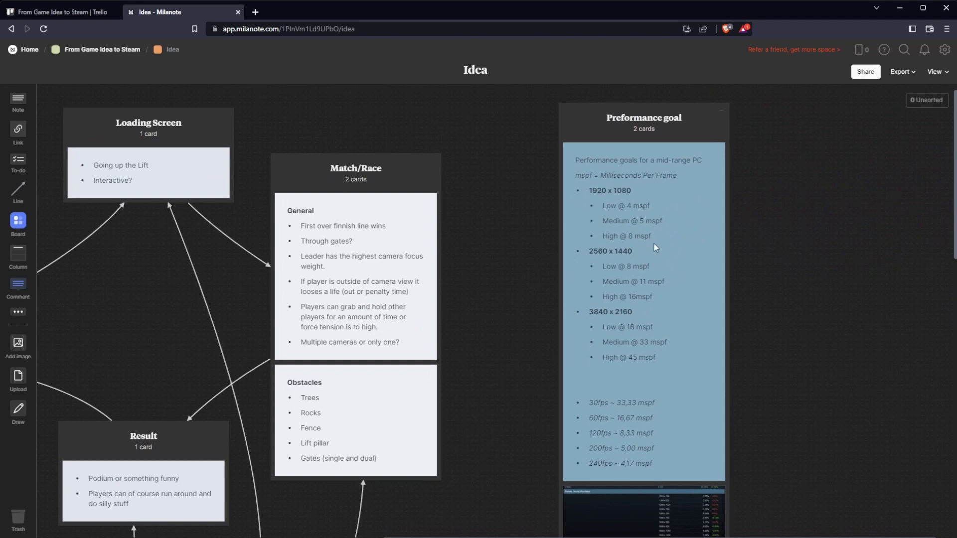
{"action": "scroll", "coordinate": [656, 248], "scroll_direction": "up", "scroll_amount": 3}
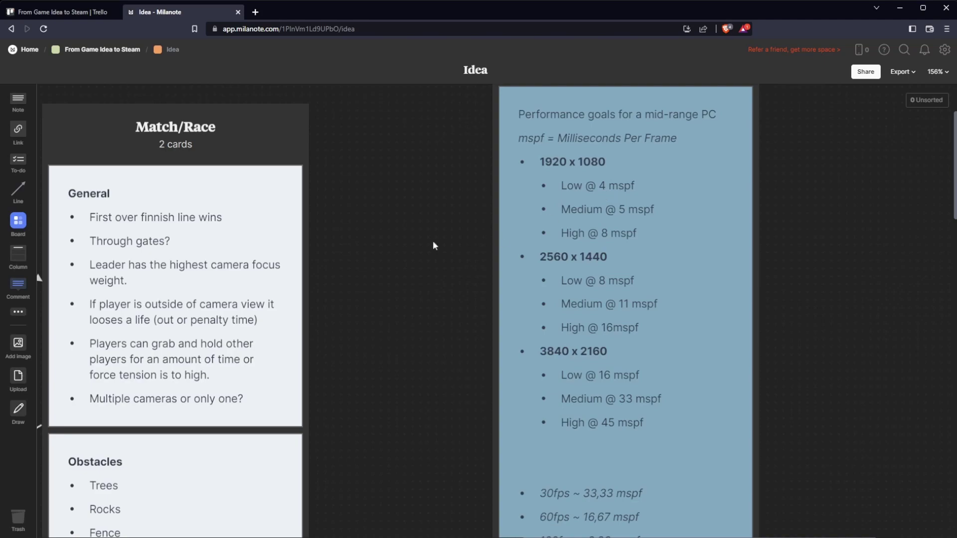
{"action": "scroll", "coordinate": [358, 269], "scroll_direction": "left", "scroll_amount": 10}
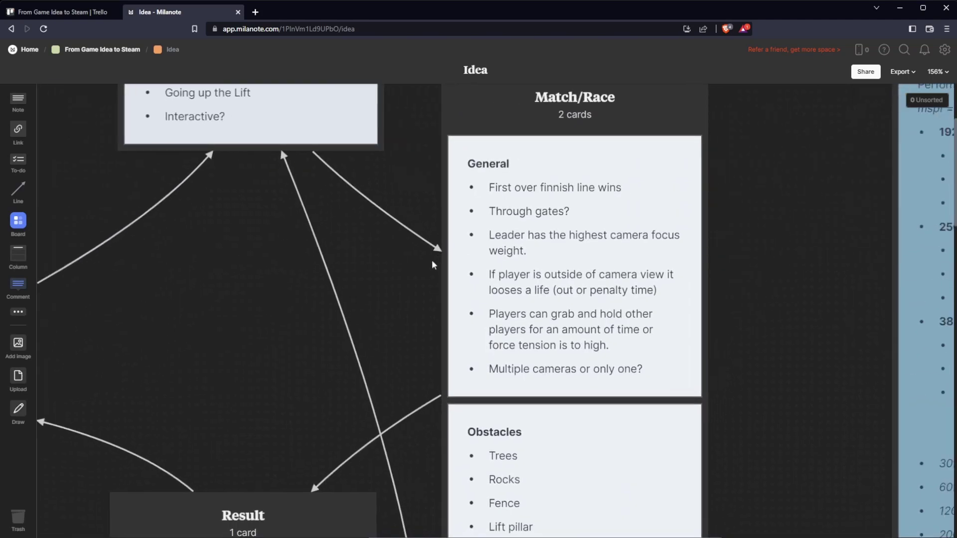
{"action": "scroll", "coordinate": [431, 259], "scroll_direction": "down", "scroll_amount": 10}
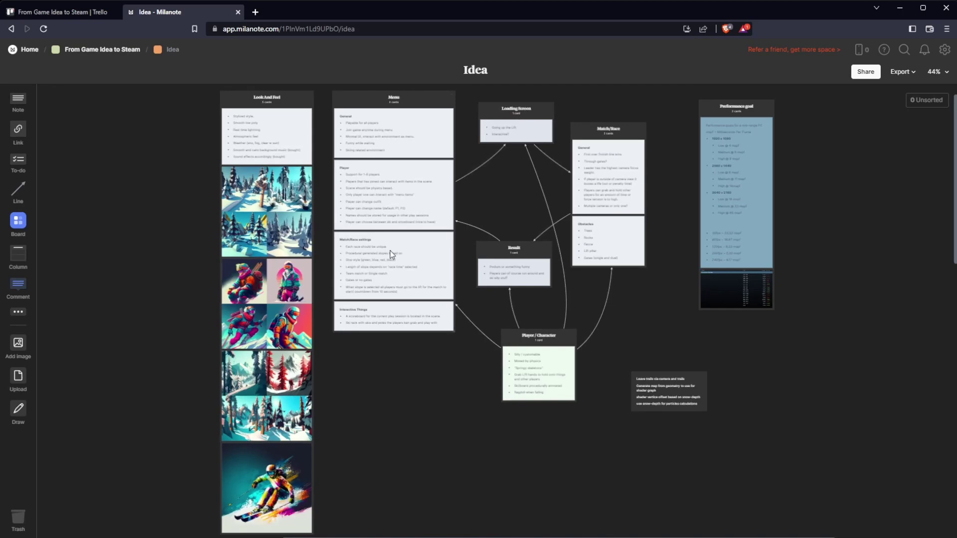
{"action": "scroll", "coordinate": [416, 205], "scroll_direction": "up", "scroll_amount": 3}
{"action": "scroll", "coordinate": [345, 244], "scroll_direction": "right", "scroll_amount": 2}
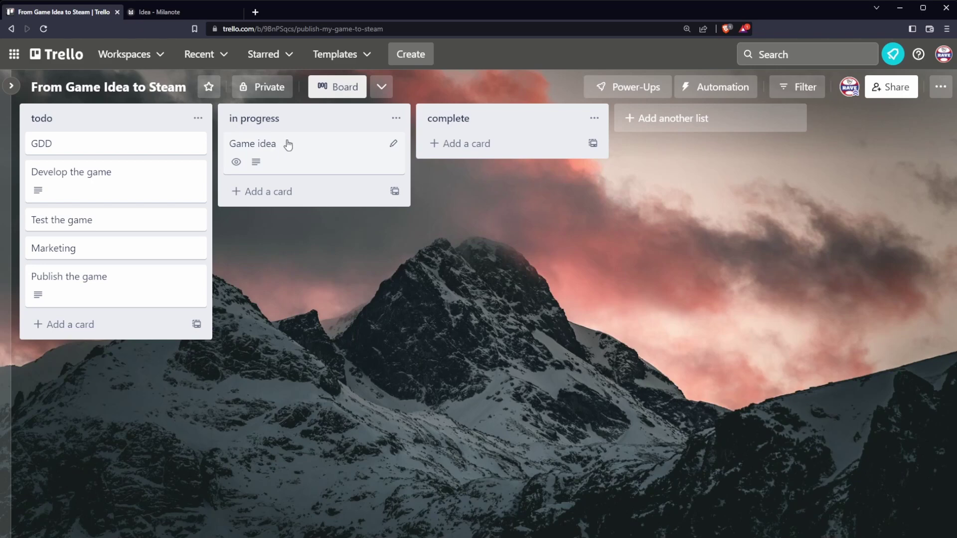
In Trello, move Game idea to complete and GDD from todo into in progress
{"action": "left_click_drag", "start_coordinate": [288, 144], "coordinate": [501, 151]}
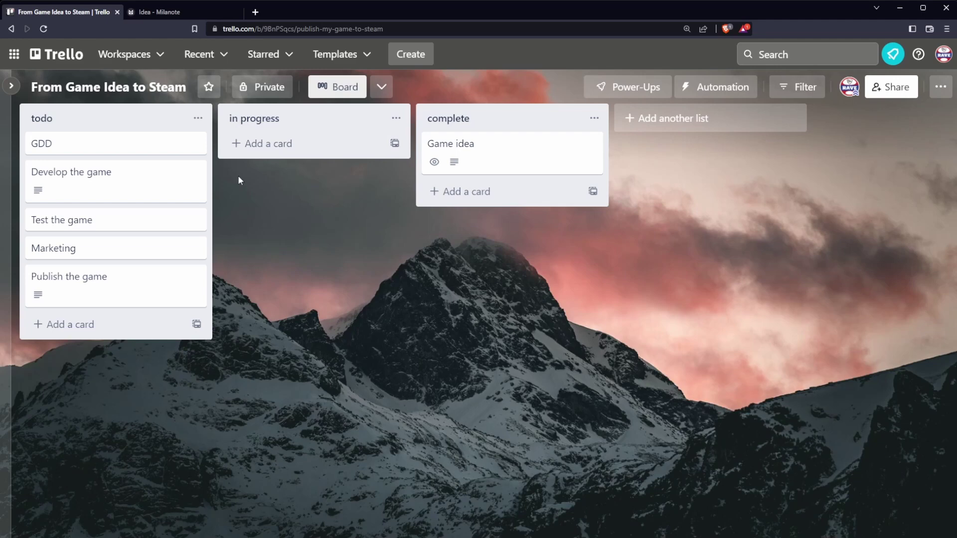
{"action": "left_click_drag", "start_coordinate": [102, 146], "coordinate": [306, 151]}
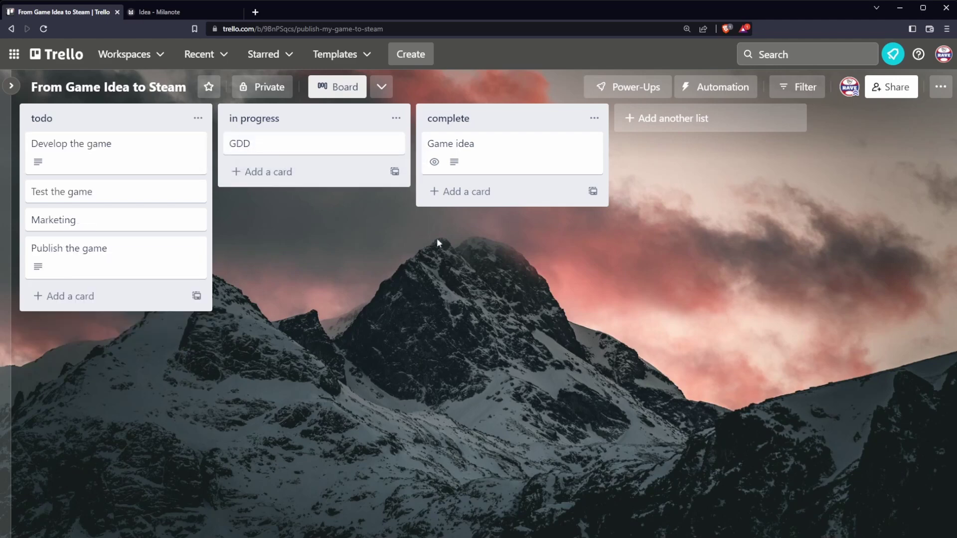
Back in Milanote, go up to From Game Idea to Steam and open the GDD board
{"action": "left_click", "coordinate": [166, 13]}
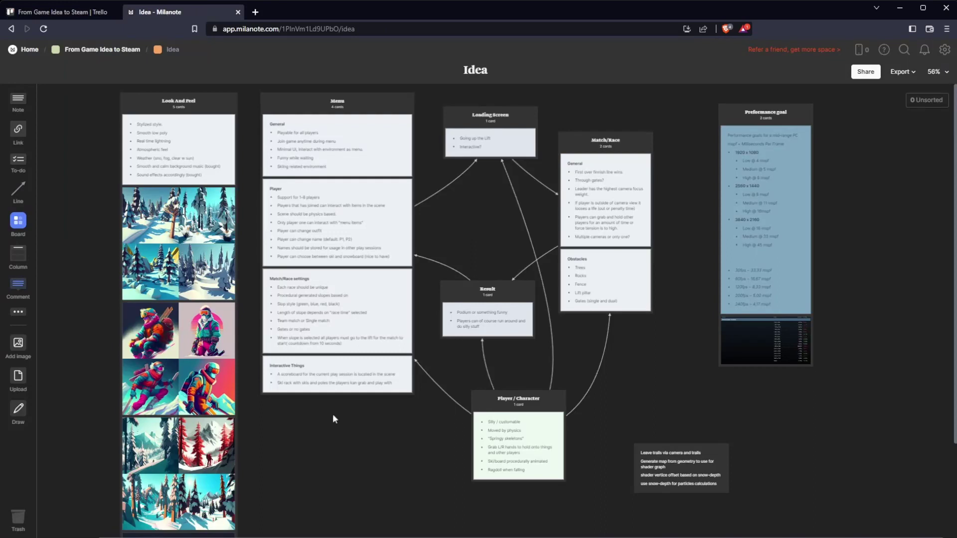
{"action": "left_click", "coordinate": [115, 50]}
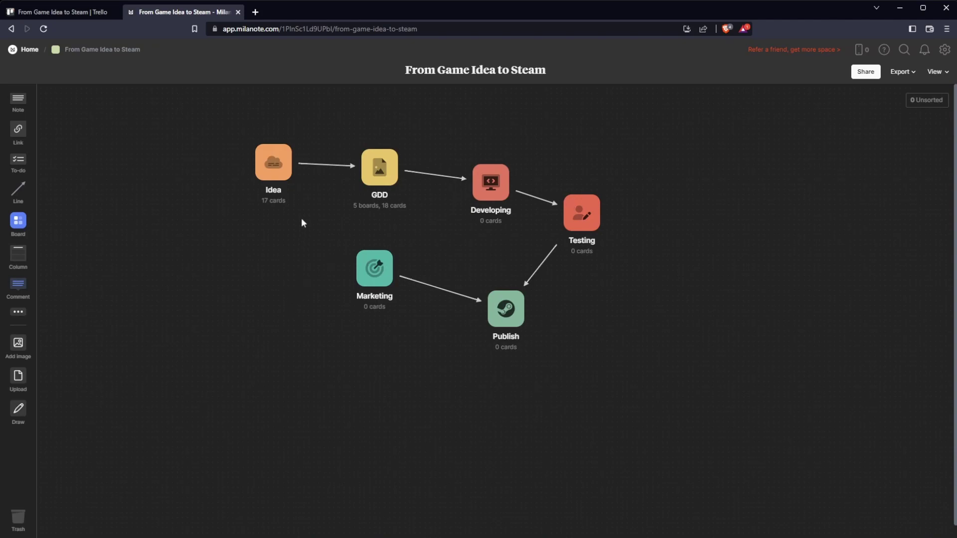
{"action": "left_click", "coordinate": [378, 167]}
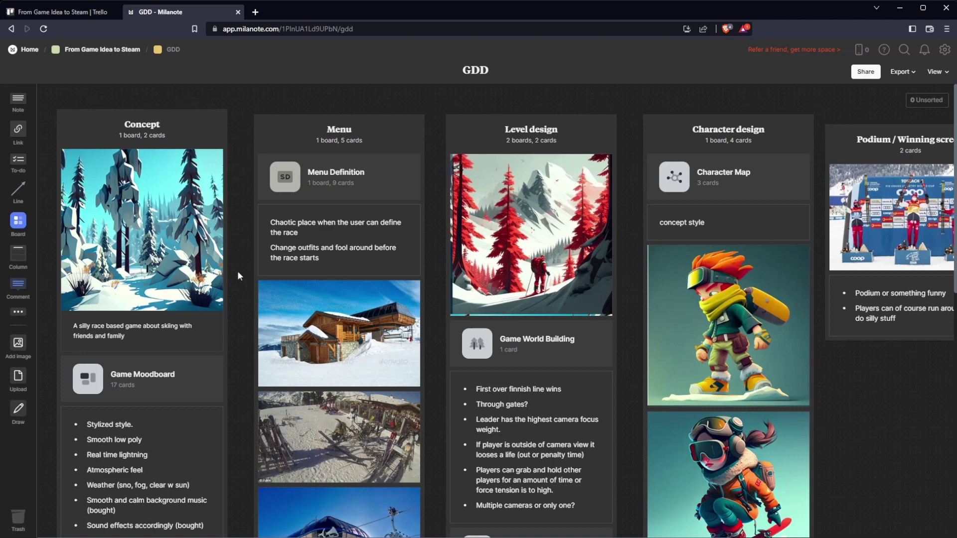
{"action": "scroll", "coordinate": [309, 220], "scroll_direction": "down", "scroll_amount": 1}
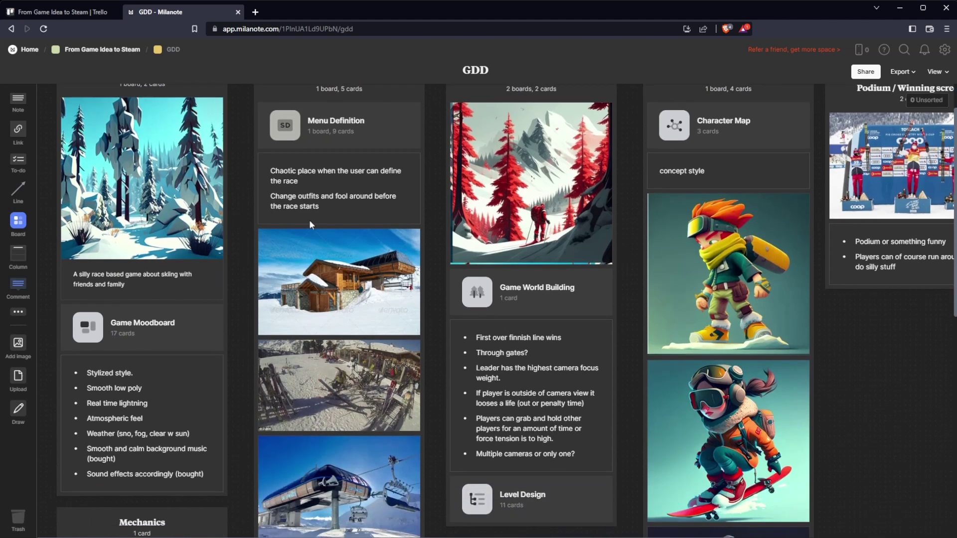
{"action": "scroll", "coordinate": [288, 244], "scroll_direction": "up", "scroll_amount": 1}
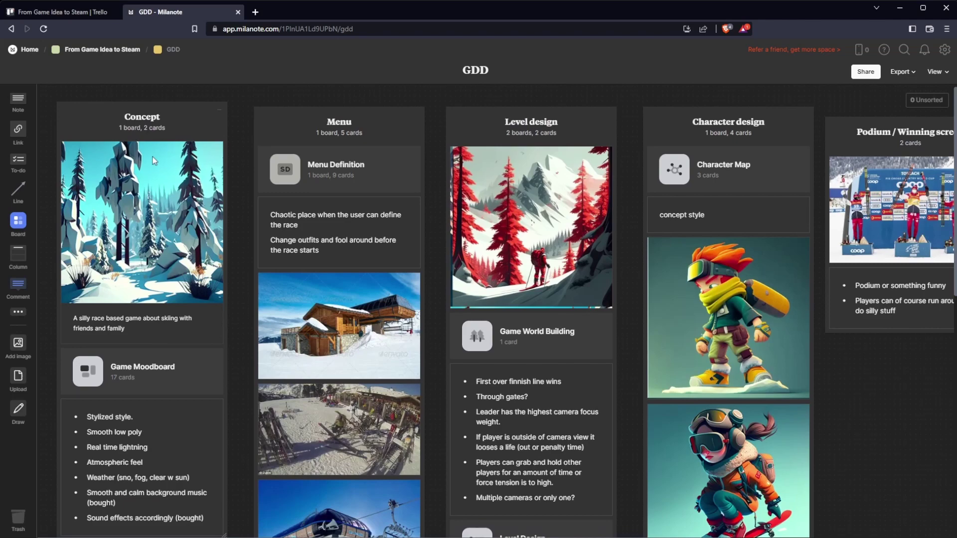
{"action": "scroll", "coordinate": [155, 159], "scroll_direction": "up", "scroll_amount": 3}
{"action": "scroll", "coordinate": [68, 186], "scroll_direction": "left", "scroll_amount": 3}
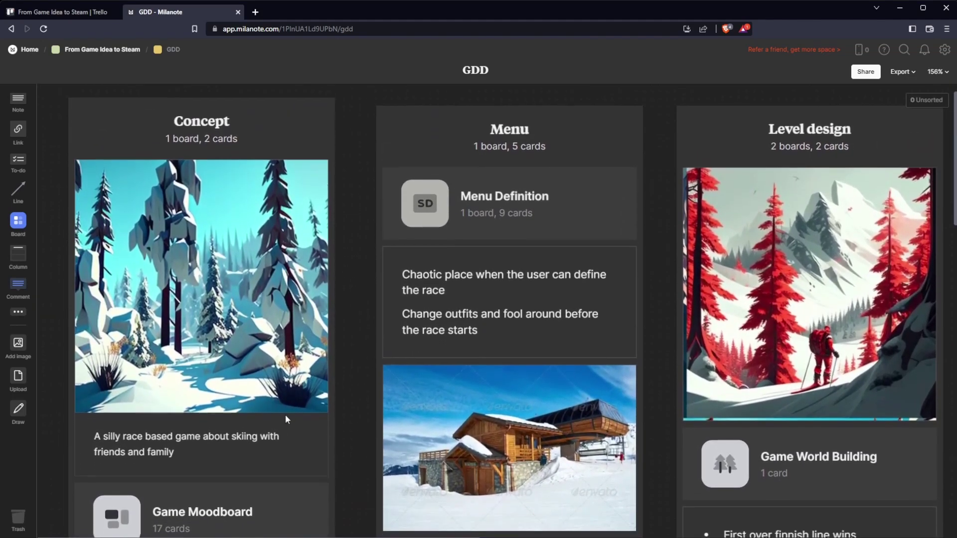
{"action": "scroll", "coordinate": [324, 391], "scroll_direction": "down", "scroll_amount": 1}
{"action": "scroll", "coordinate": [313, 298], "scroll_direction": "up", "scroll_amount": 2}
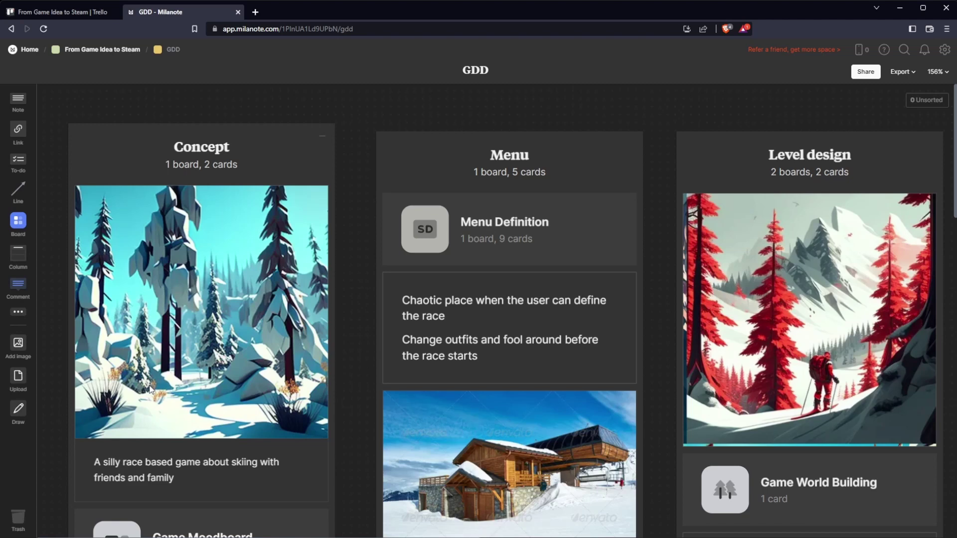
{"action": "scroll", "coordinate": [172, 389], "scroll_direction": "down", "scroll_amount": 4}
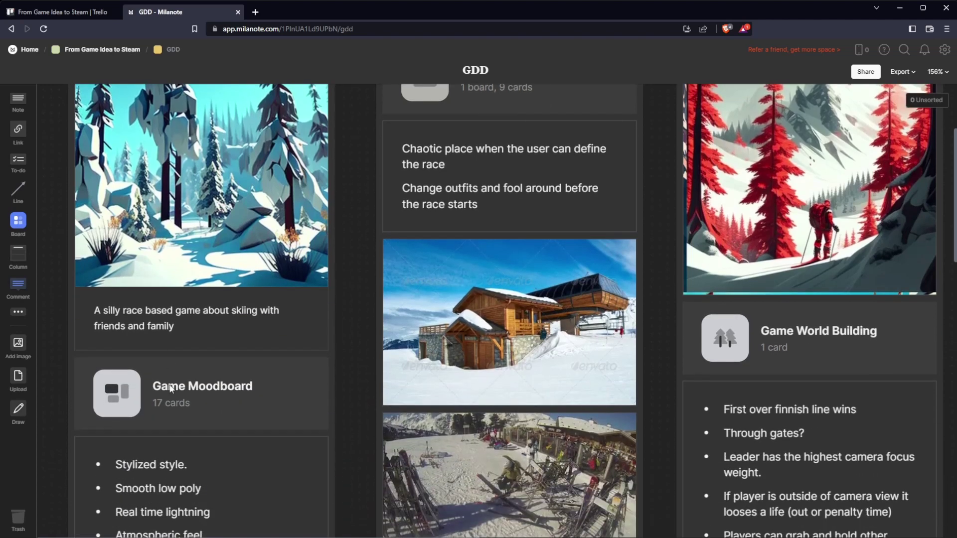
{"action": "scroll", "coordinate": [195, 383], "scroll_direction": "down", "scroll_amount": 2}
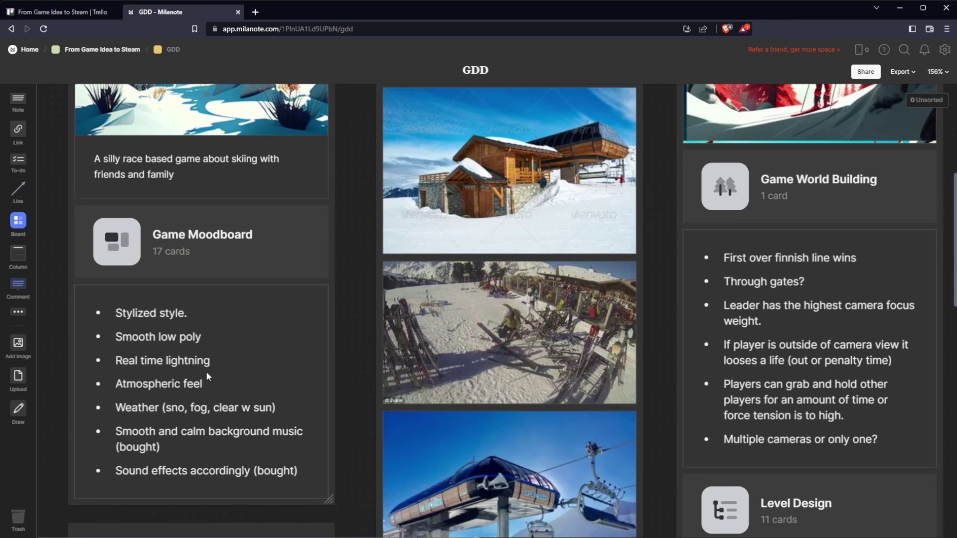
{"action": "scroll", "coordinate": [219, 362], "scroll_direction": "down", "scroll_amount": 5}
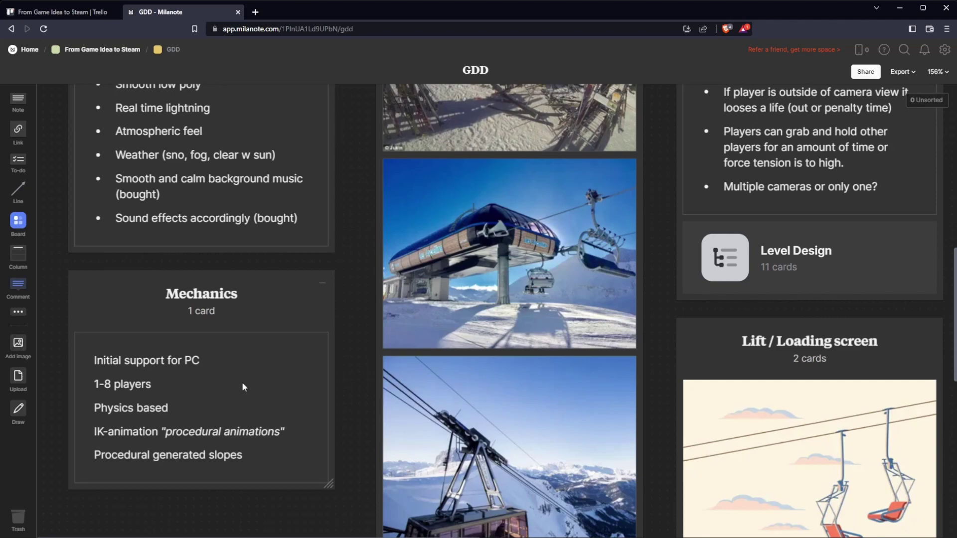
{"action": "scroll", "coordinate": [246, 384], "scroll_direction": "up", "scroll_amount": 7}
{"action": "scroll", "coordinate": [246, 384], "scroll_direction": "down", "scroll_amount": 5}
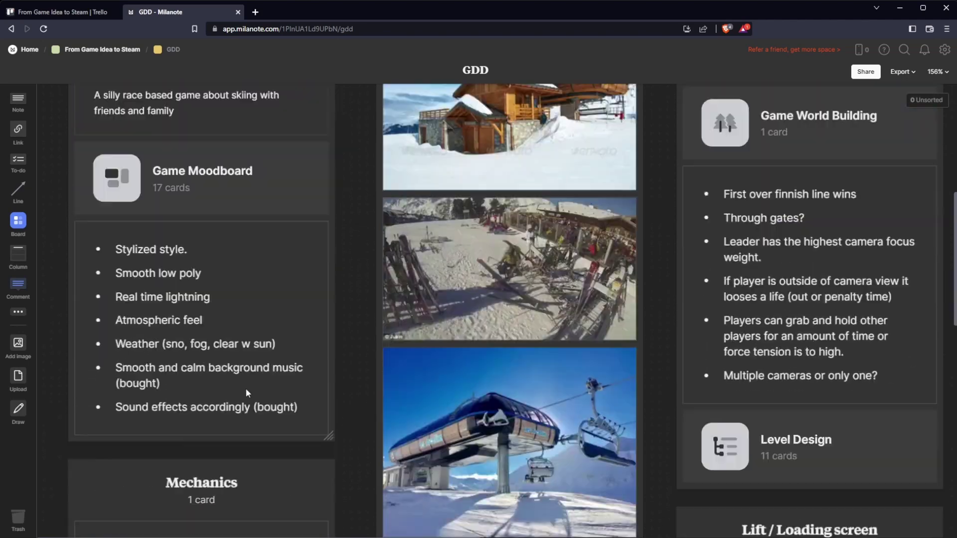
{"action": "scroll", "coordinate": [246, 390], "scroll_direction": "up", "scroll_amount": 6}
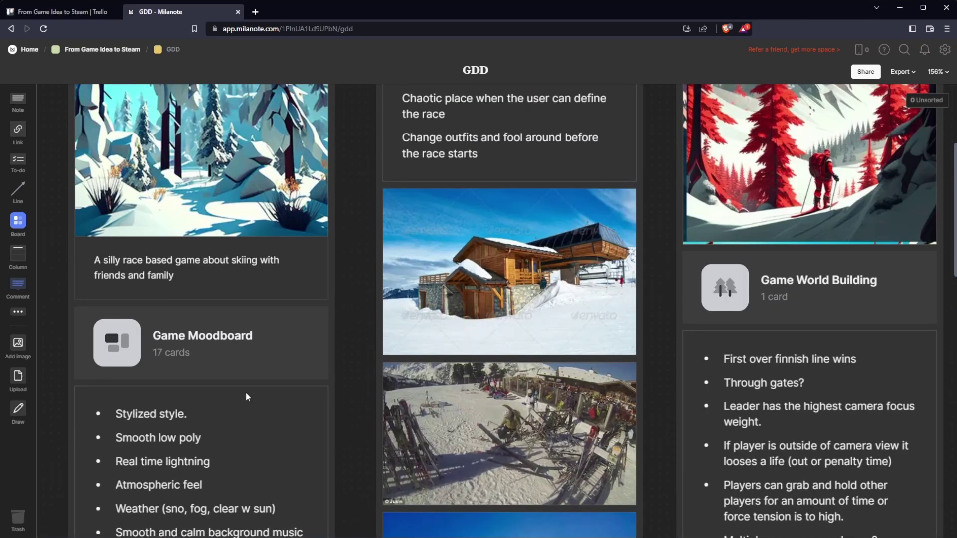
{"action": "left_click", "coordinate": [195, 337]}
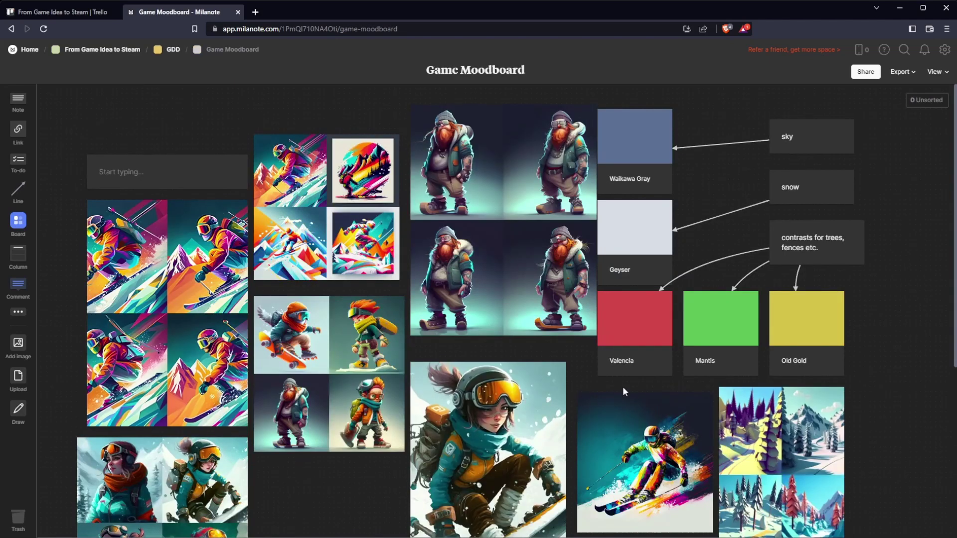
{"action": "scroll", "coordinate": [517, 417], "scroll_direction": "down", "scroll_amount": 1}
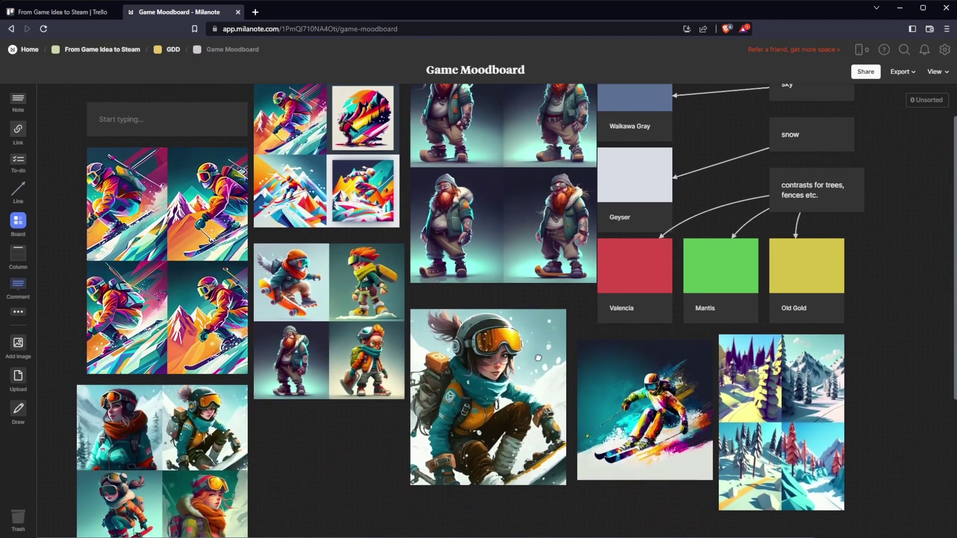
{"action": "scroll", "coordinate": [539, 357], "scroll_direction": "down", "scroll_amount": 1}
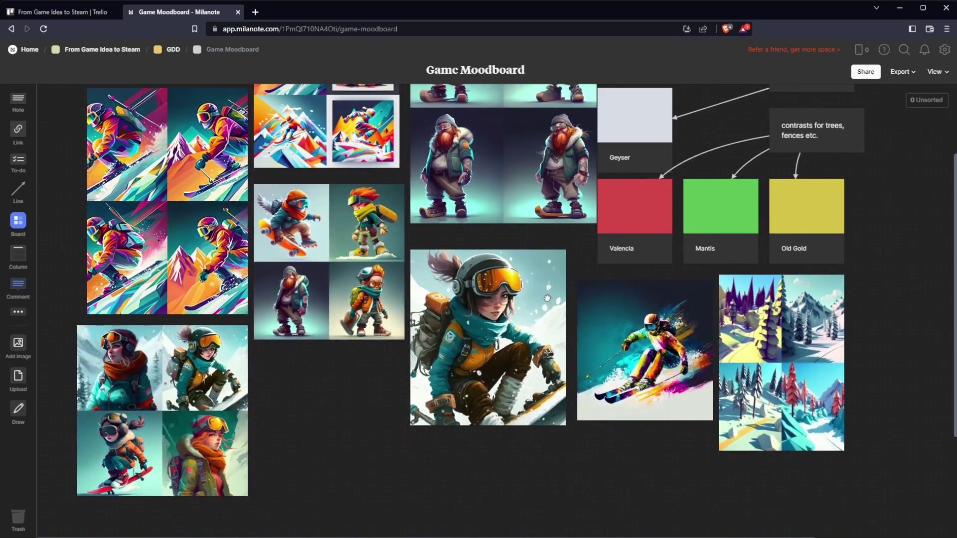
{"action": "scroll", "coordinate": [571, 335], "scroll_direction": "up", "scroll_amount": 1}
{"action": "left_click_drag", "start_coordinate": [572, 335], "coordinate": [500, 417]}
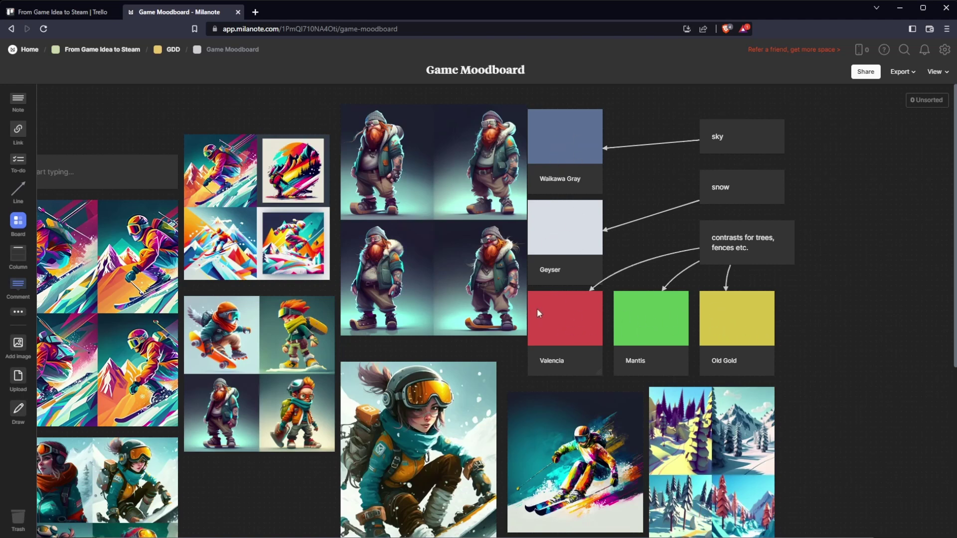
{"action": "left_click", "coordinate": [172, 49]}
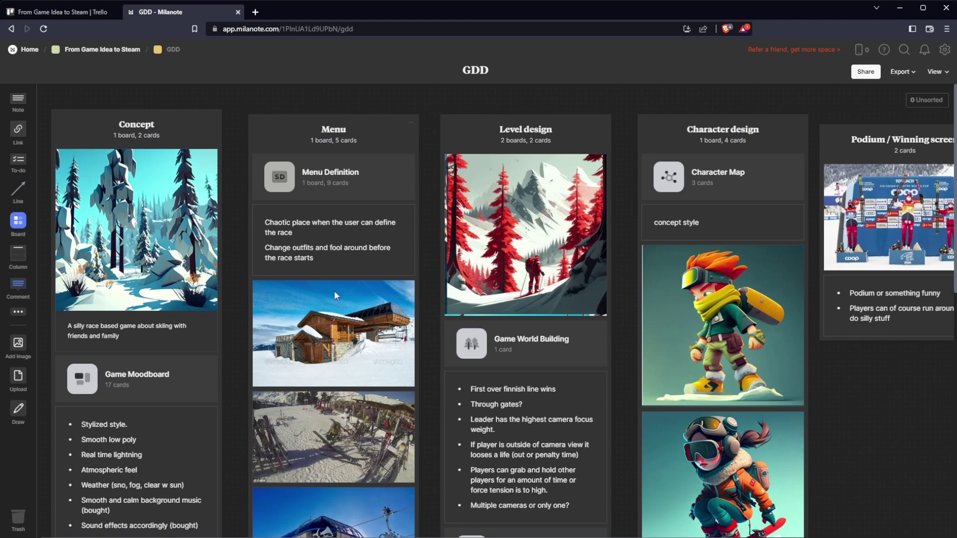
Scroll through the Menu column's pre-race notes and ski lodge, ski rack and gondola photos
{"action": "scroll", "coordinate": [299, 299], "scroll_direction": "down", "scroll_amount": 2}
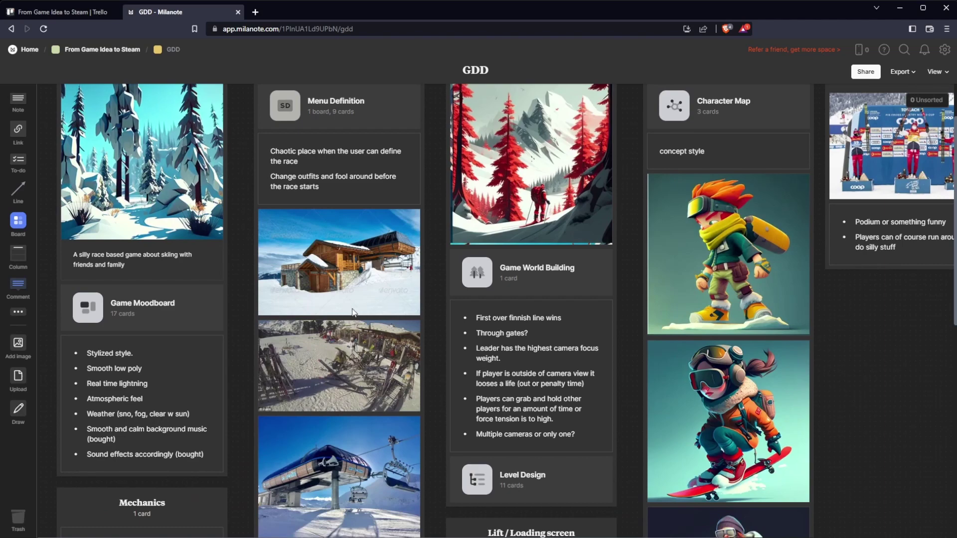
{"action": "scroll", "coordinate": [363, 369], "scroll_direction": "down", "scroll_amount": 2}
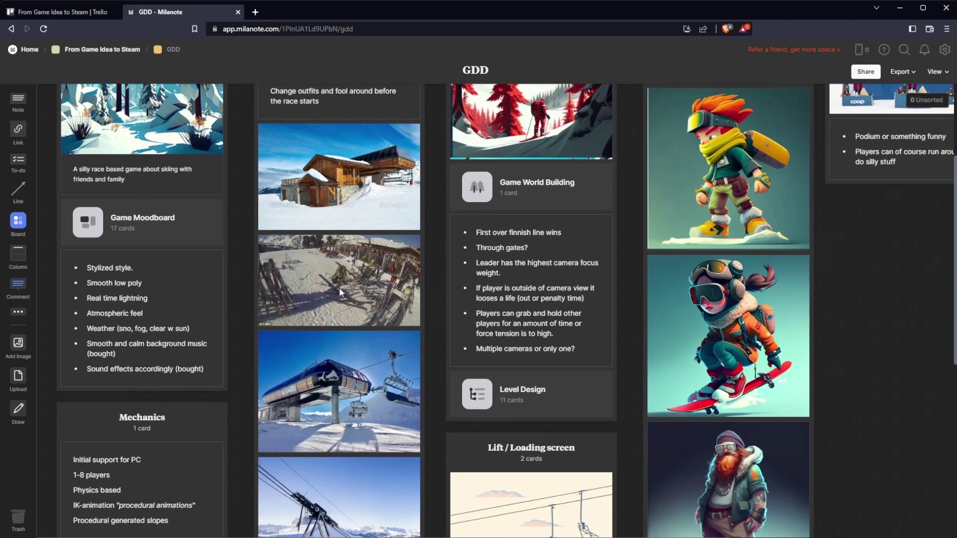
{"action": "scroll", "coordinate": [351, 277], "scroll_direction": "up", "scroll_amount": 5}
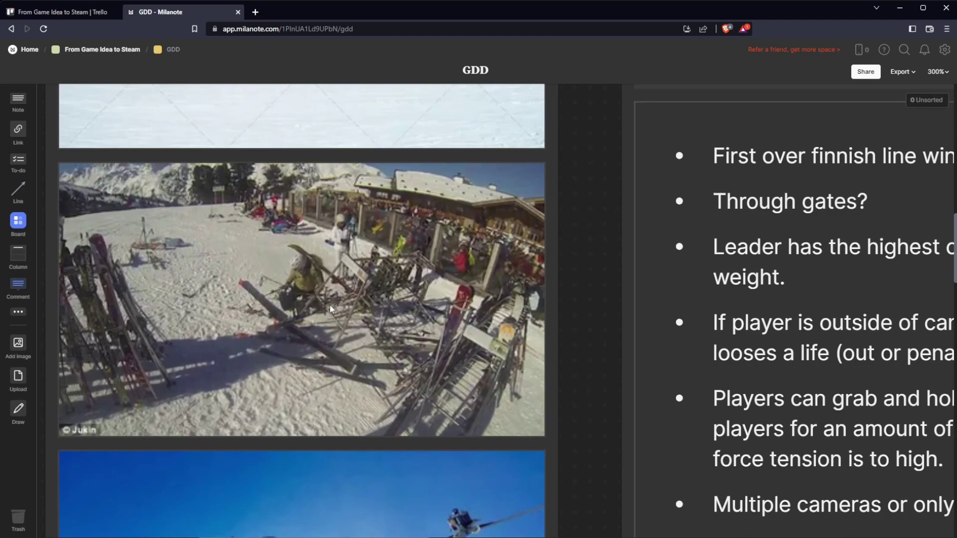
{"action": "scroll", "coordinate": [273, 325], "scroll_direction": "down", "scroll_amount": 5}
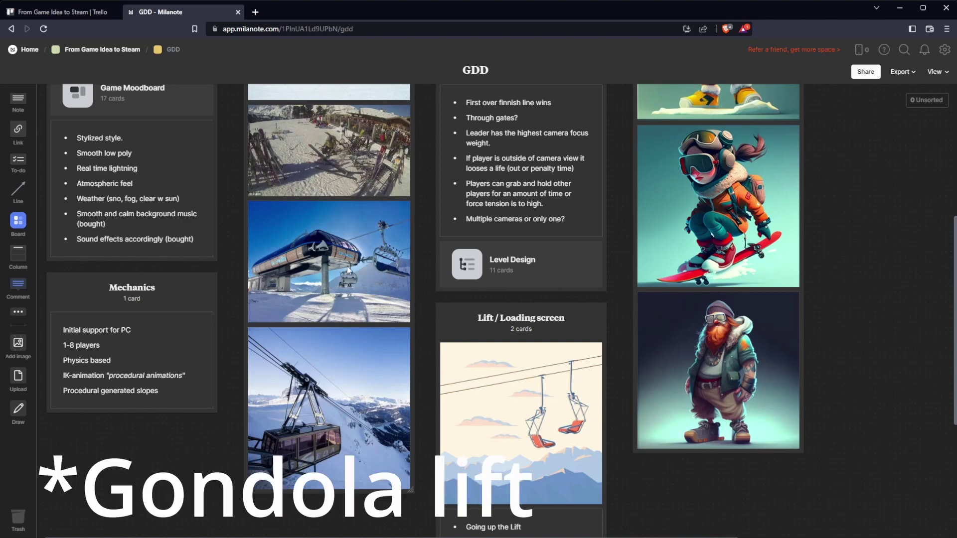
{"action": "scroll", "coordinate": [347, 264], "scroll_direction": "up", "scroll_amount": 5}
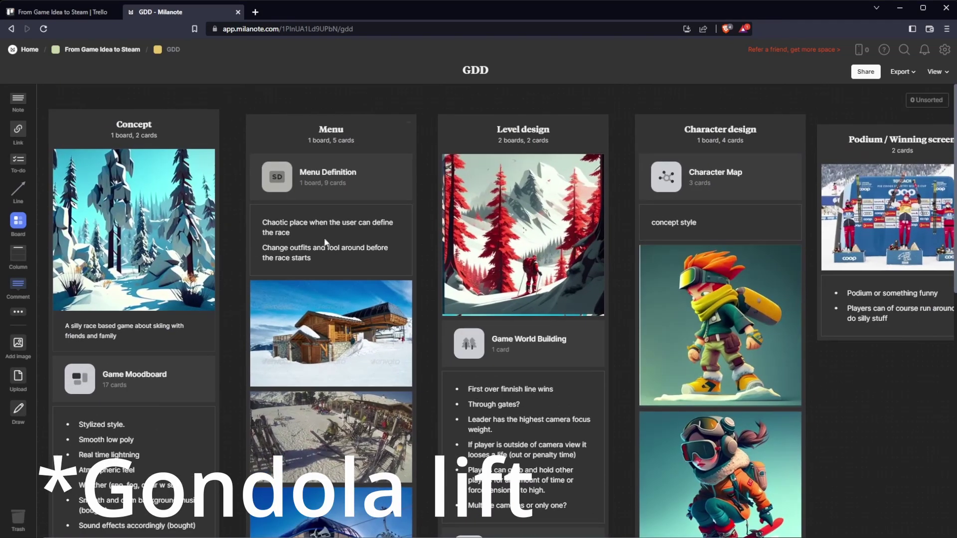
Open Menu Definition, scroll through its cards, and return to the GDD board
{"action": "left_click", "coordinate": [306, 175]}
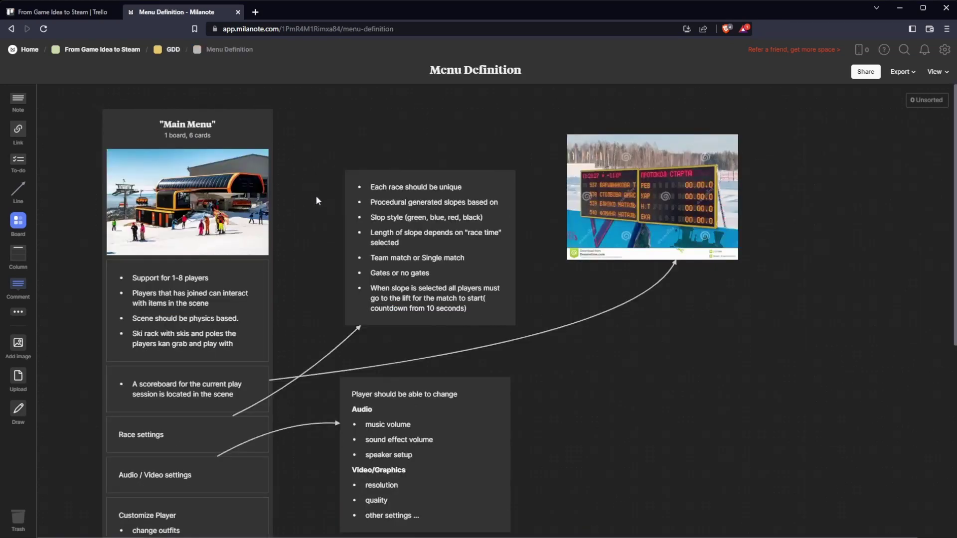
{"action": "scroll", "coordinate": [332, 231], "scroll_direction": "down", "scroll_amount": 1}
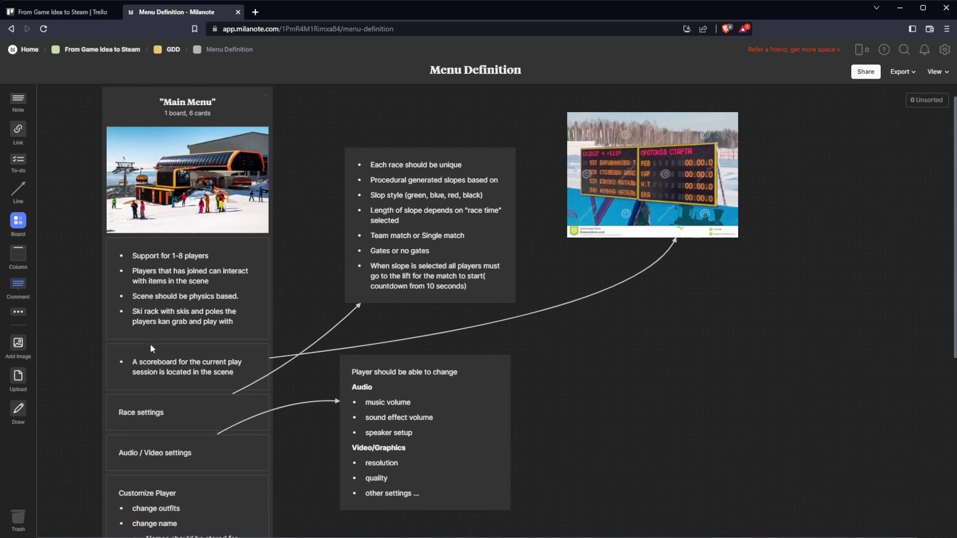
{"action": "scroll", "coordinate": [152, 348], "scroll_direction": "down", "scroll_amount": 2}
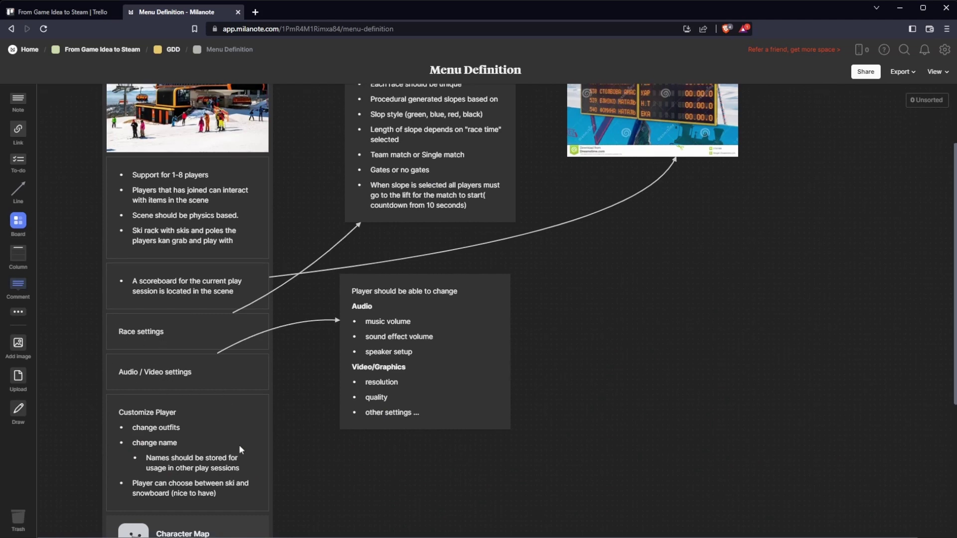
{"action": "scroll", "coordinate": [239, 445], "scroll_direction": "down", "scroll_amount": 2}
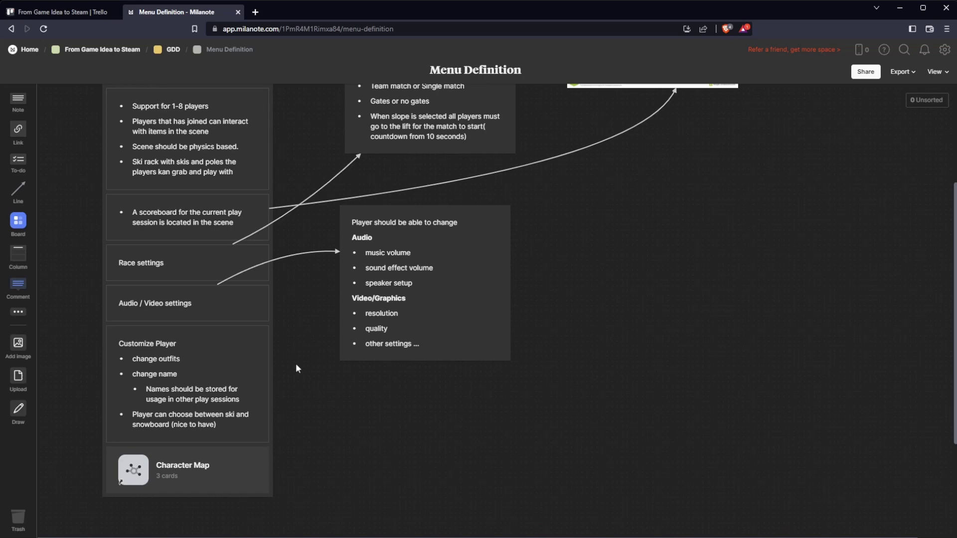
{"action": "scroll", "coordinate": [291, 249], "scroll_direction": "up", "scroll_amount": 3}
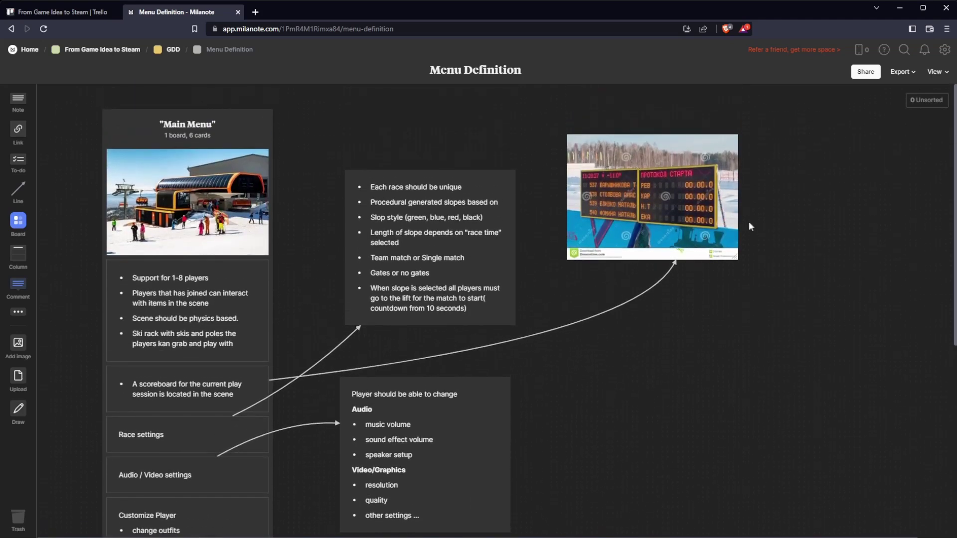
{"action": "left_click", "coordinate": [170, 50]}
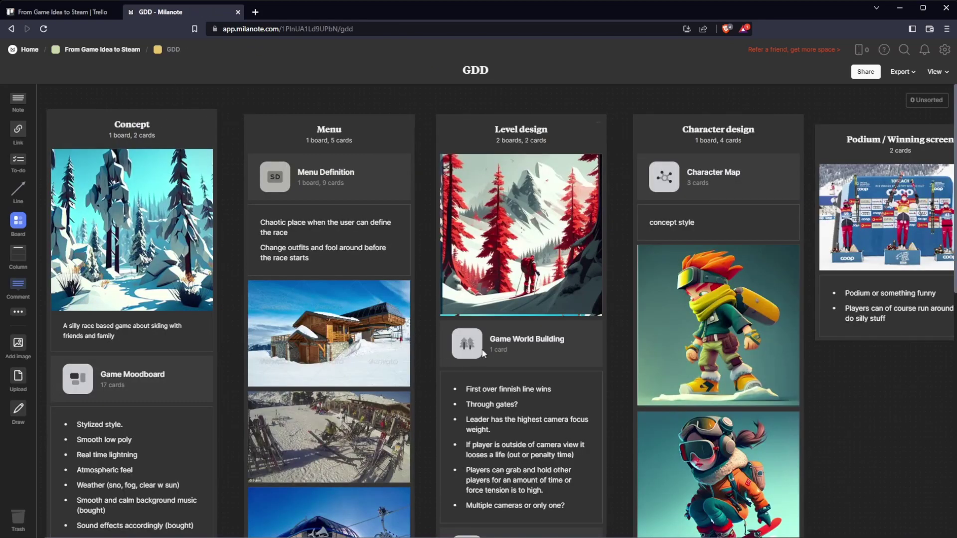
Bring the Podium column into view, then open the Game World Building sub-board in Level design
{"action": "left_click_drag", "start_coordinate": [482, 353], "coordinate": [404, 337]}
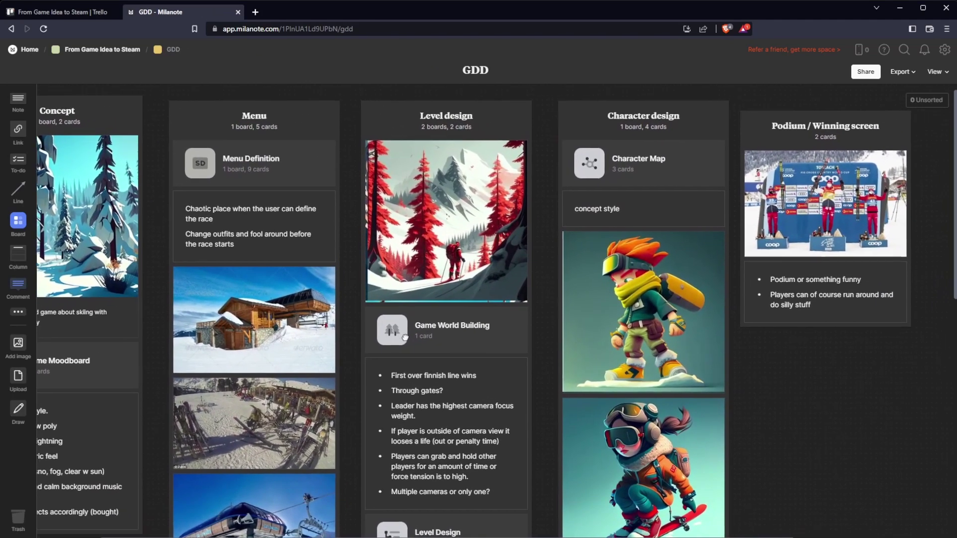
{"action": "scroll", "coordinate": [405, 337], "scroll_direction": "down", "scroll_amount": 8}
{"action": "scroll", "coordinate": [417, 339], "scroll_direction": "up", "scroll_amount": 8}
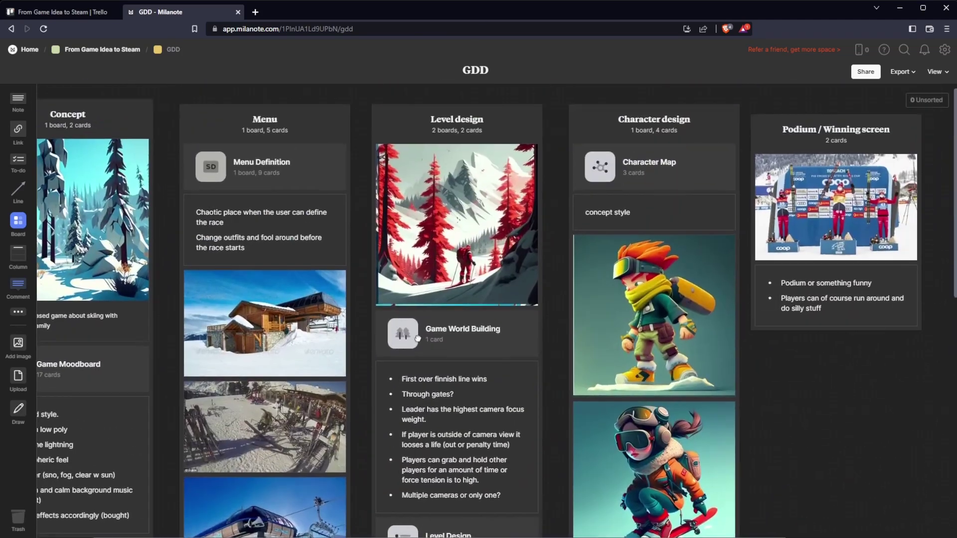
{"action": "scroll", "coordinate": [418, 339], "scroll_direction": "up", "scroll_amount": 1}
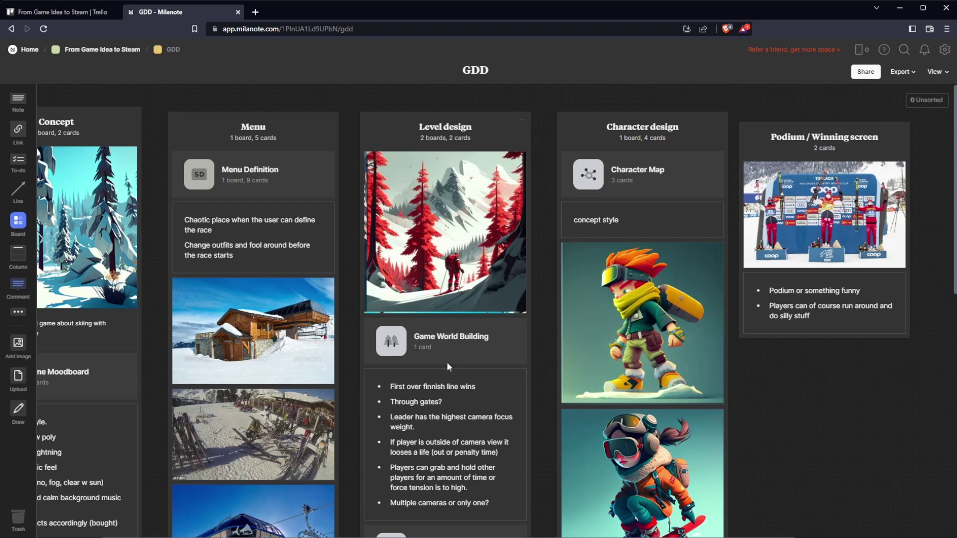
{"action": "scroll", "coordinate": [431, 349], "scroll_direction": "down", "scroll_amount": 1}
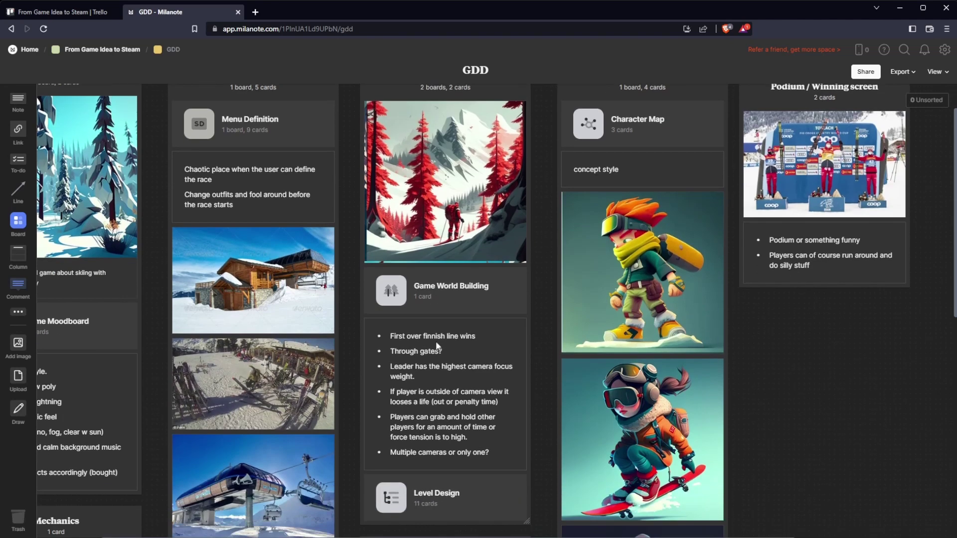
{"action": "left_click", "coordinate": [436, 310]}
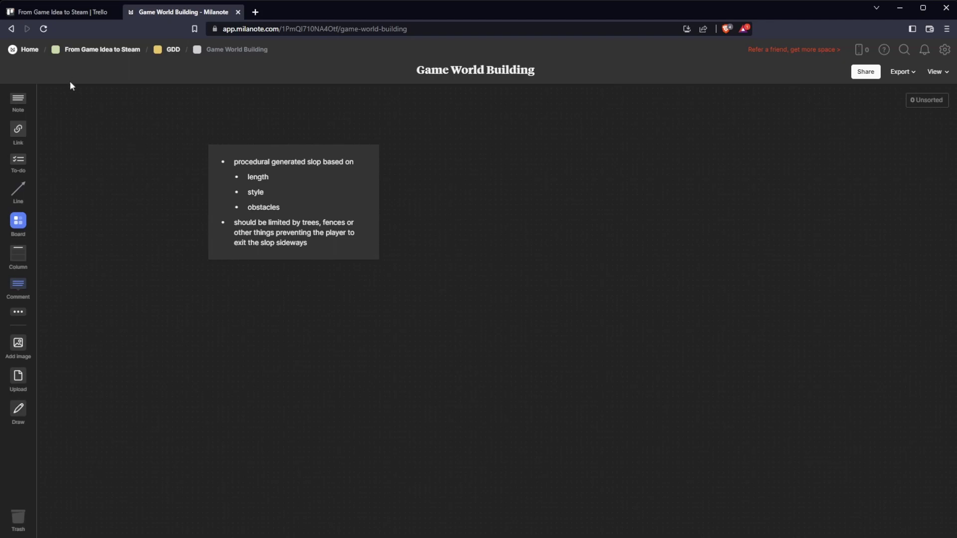
Return to the GDD board and open the Level Design sub-board further down
{"action": "left_click", "coordinate": [172, 50]}
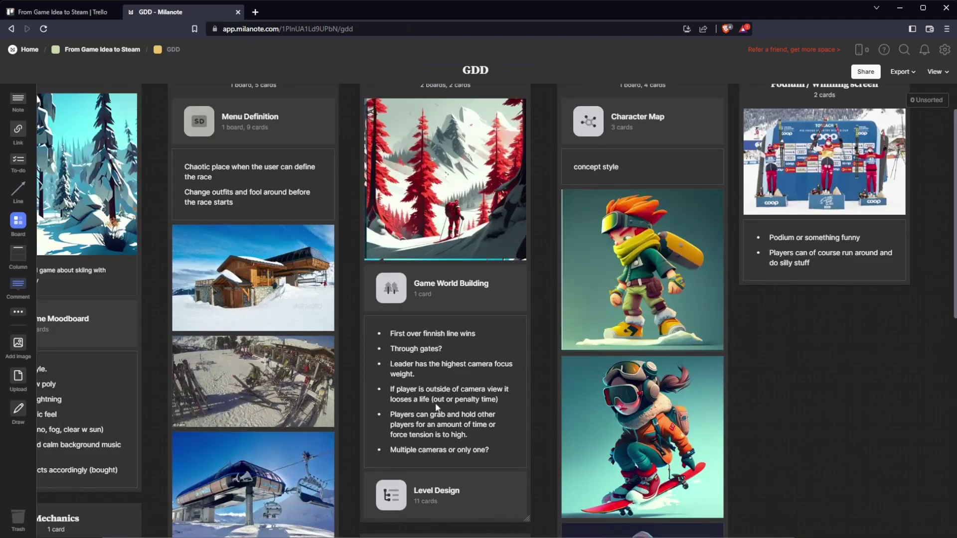
{"action": "scroll", "coordinate": [435, 403], "scroll_direction": "down", "scroll_amount": 4}
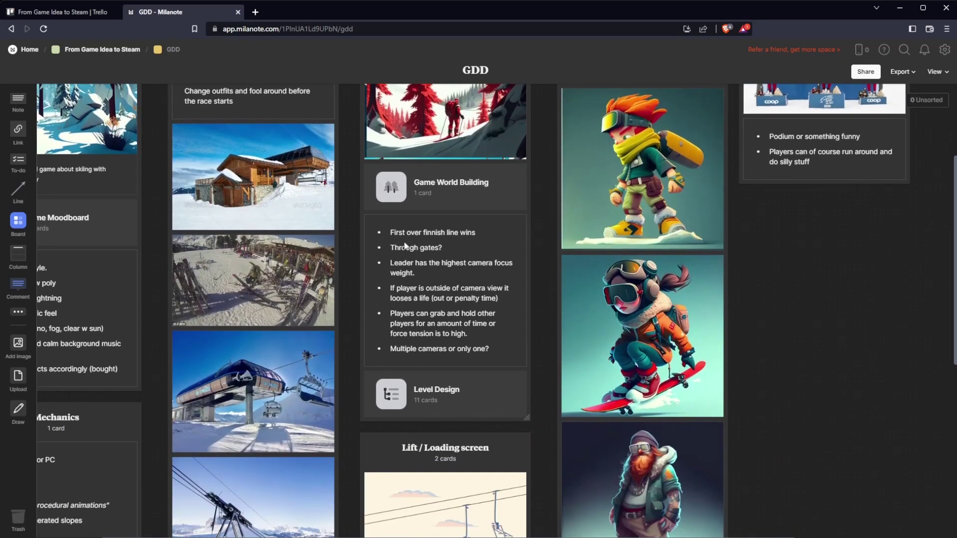
{"action": "left_click", "coordinate": [417, 396]}
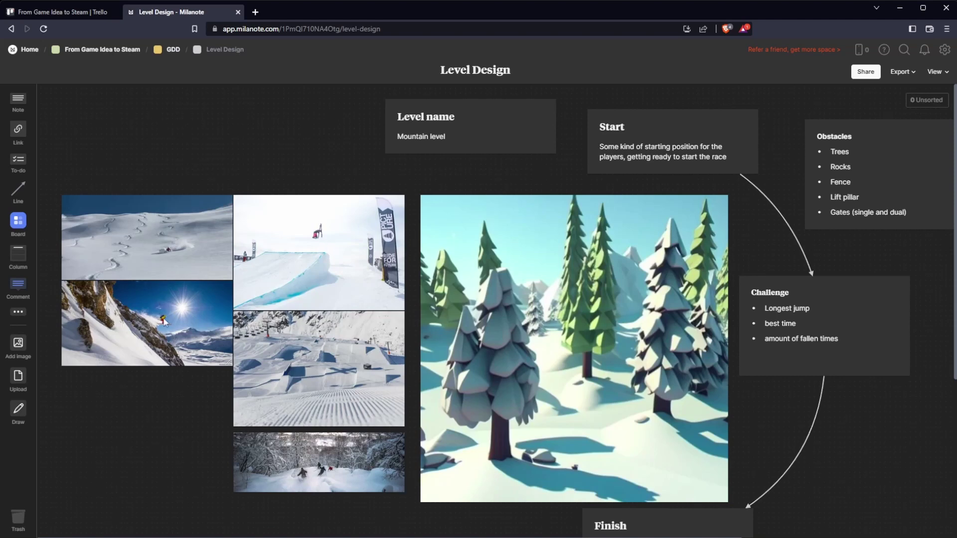
Scroll through the Level Design Start, Challenge and Finish notes, then go back to GDD
{"action": "scroll", "coordinate": [223, 185], "scroll_direction": "right", "scroll_amount": 5}
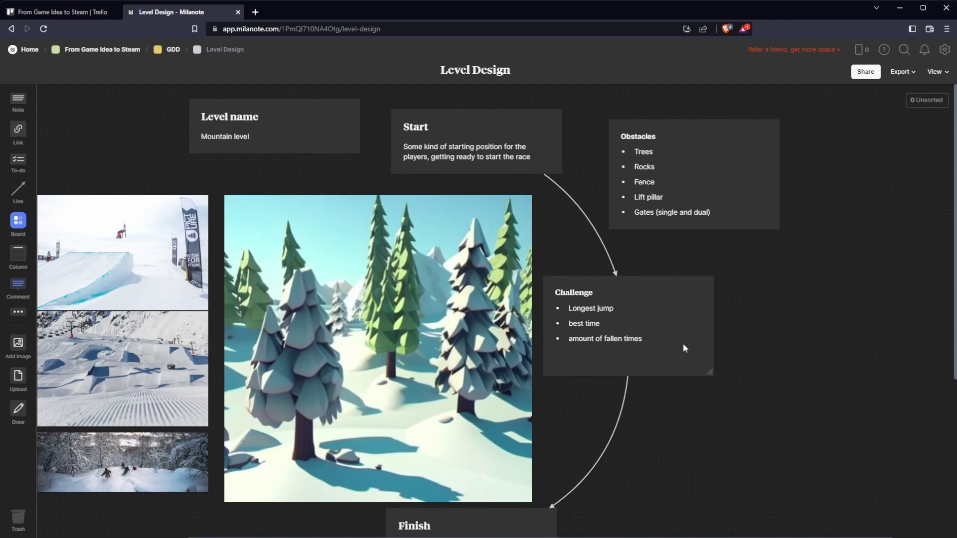
{"action": "scroll", "coordinate": [618, 339], "scroll_direction": "down", "scroll_amount": 2}
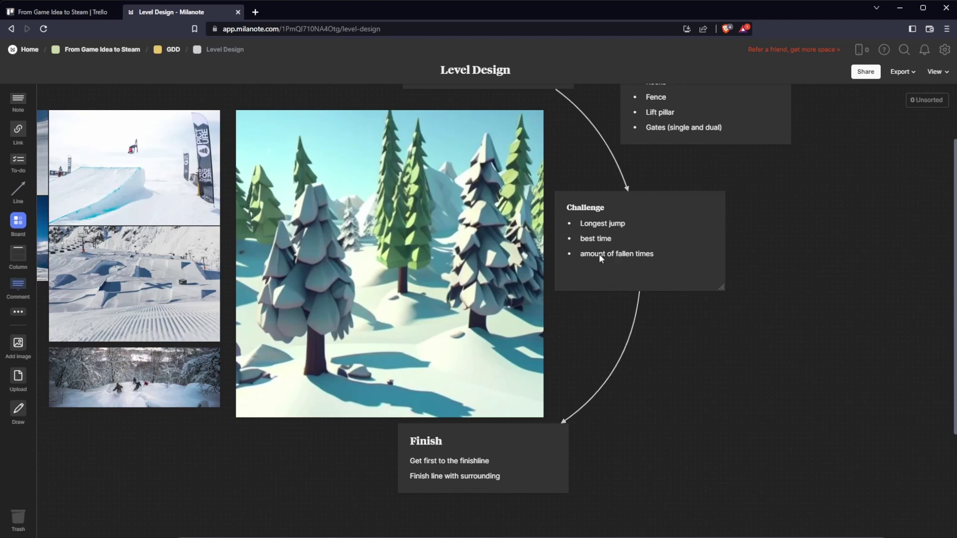
{"action": "scroll", "coordinate": [525, 417], "scroll_direction": "down", "scroll_amount": 2}
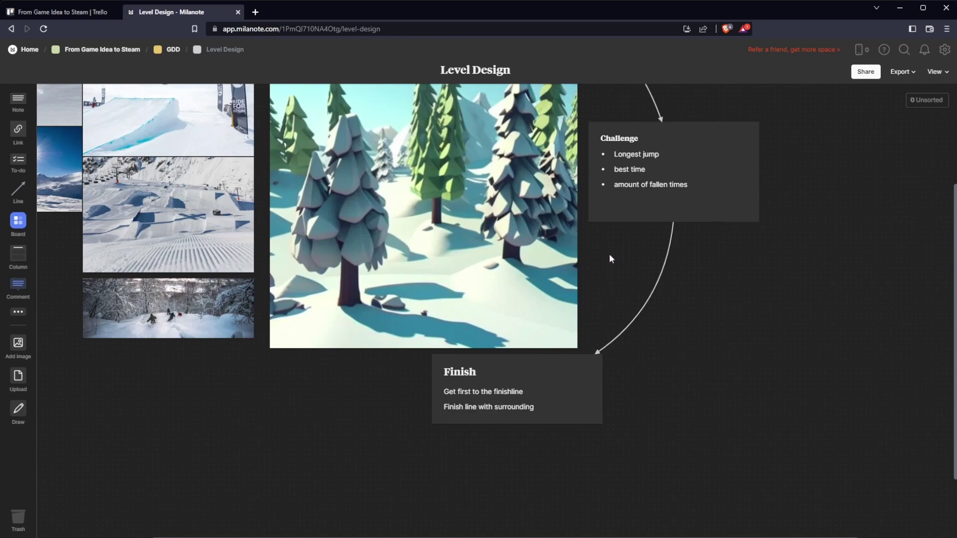
{"action": "scroll", "coordinate": [612, 219], "scroll_direction": "up", "scroll_amount": 3}
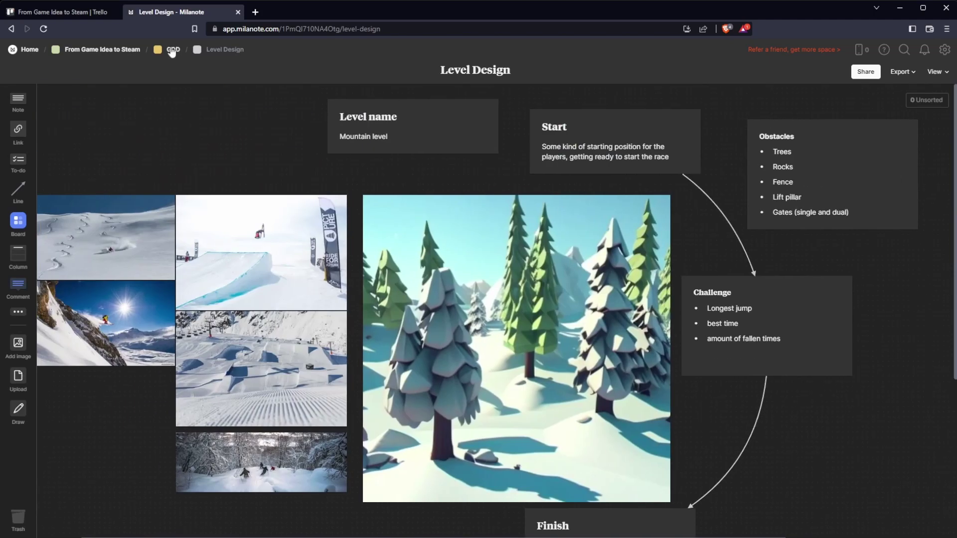
{"action": "left_click", "coordinate": [171, 50]}
Pan across the GDD columns including Lift / Loading screen, then open the Character Map sub-board
{"action": "scroll", "coordinate": [583, 270], "scroll_direction": "down", "scroll_amount": 4}
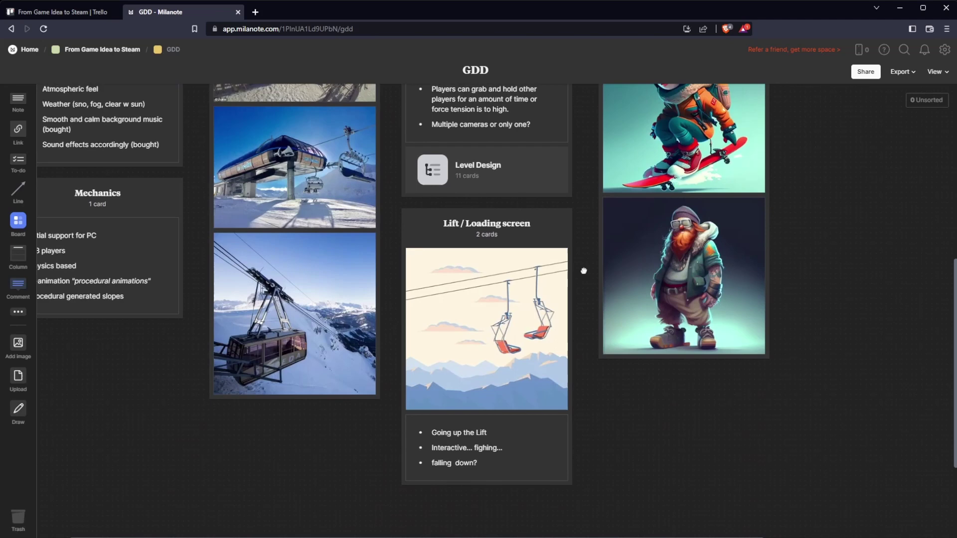
{"action": "scroll", "coordinate": [584, 270], "scroll_direction": "down", "scroll_amount": 1}
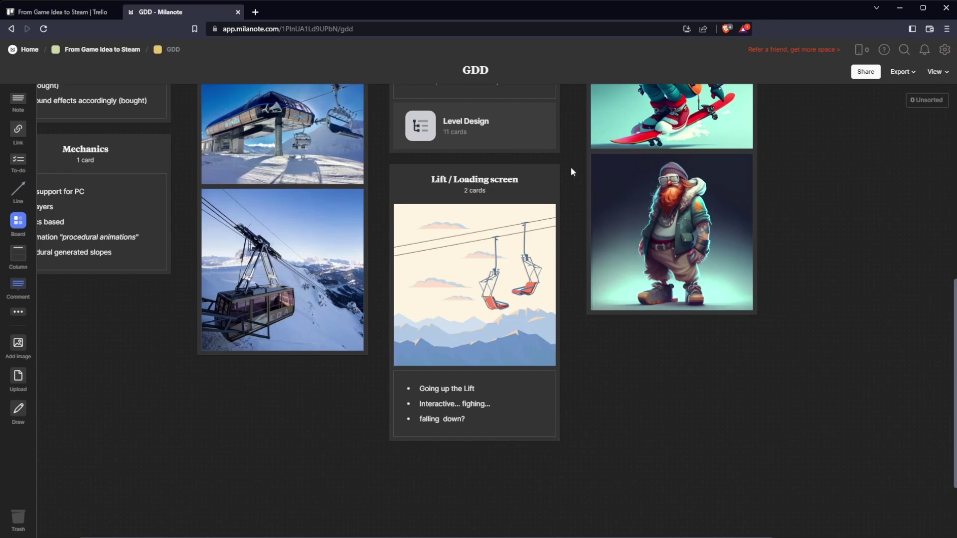
{"action": "scroll", "coordinate": [571, 167], "scroll_direction": "up", "scroll_amount": 7}
{"action": "scroll", "coordinate": [482, 212], "scroll_direction": "up", "scroll_amount": 2}
{"action": "scroll", "coordinate": [481, 212], "scroll_direction": "right", "scroll_amount": 3}
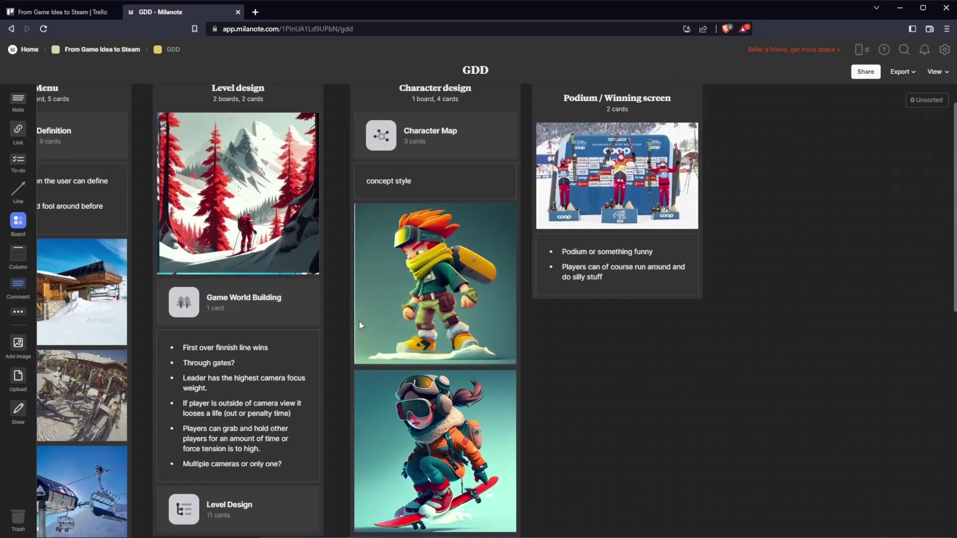
{"action": "scroll", "coordinate": [357, 346], "scroll_direction": "left", "scroll_amount": 2}
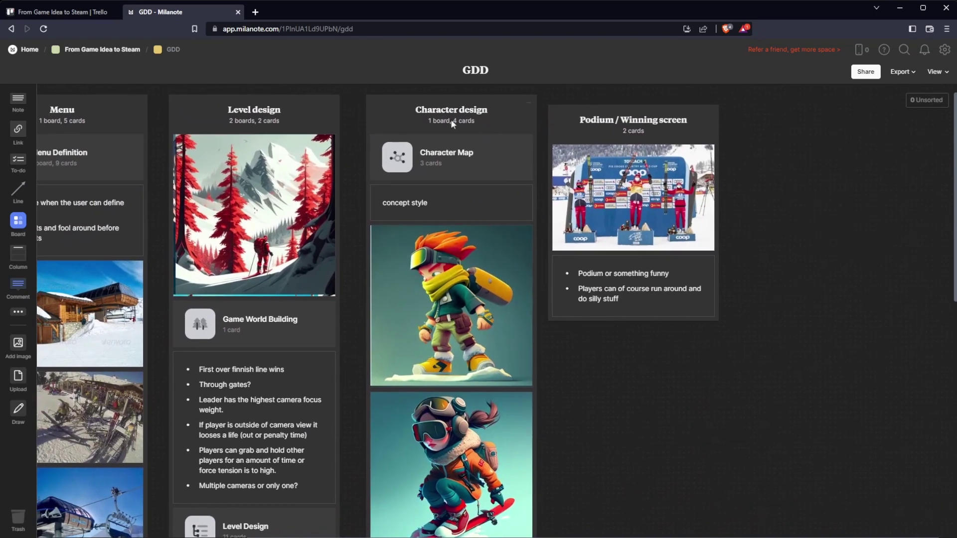
{"action": "left_click_drag", "start_coordinate": [493, 428], "coordinate": [485, 290]}
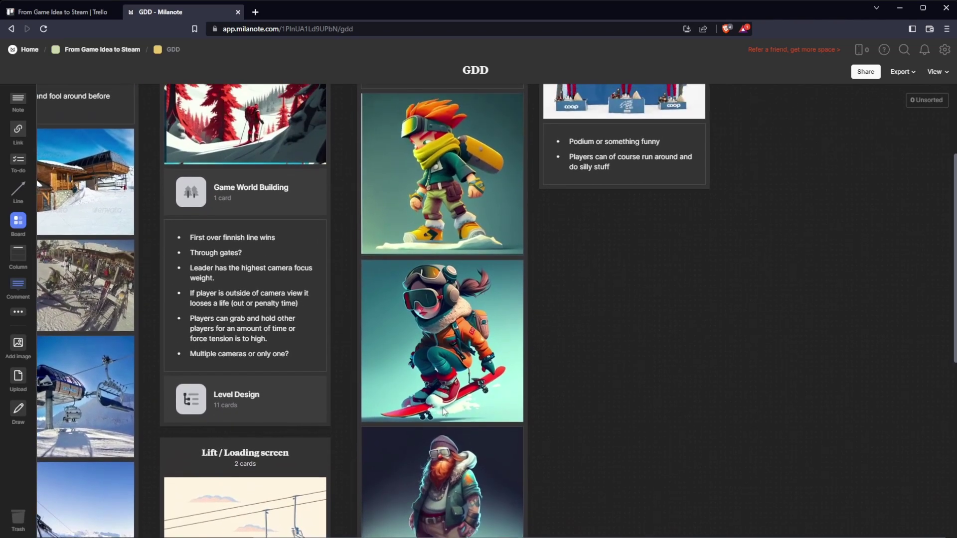
{"action": "left_click_drag", "start_coordinate": [438, 243], "coordinate": [444, 301]}
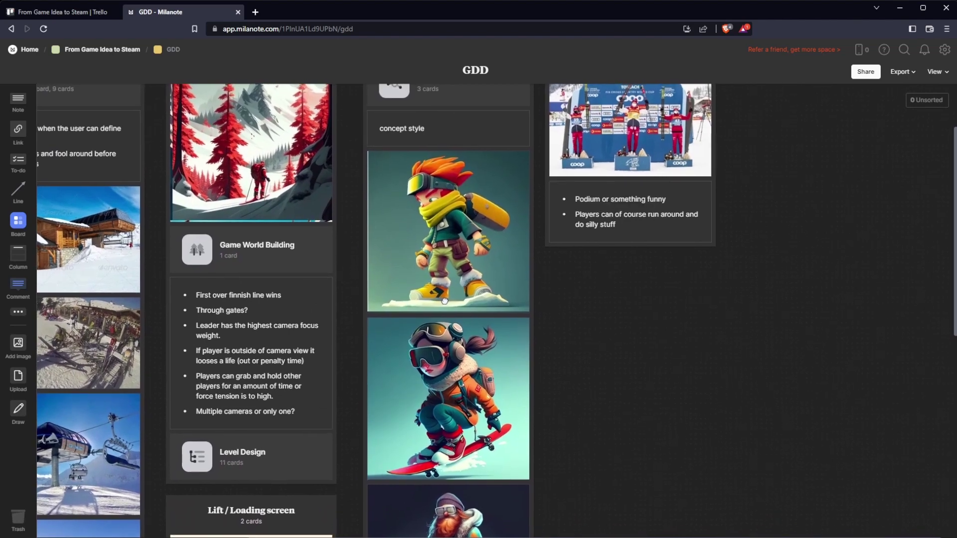
{"action": "scroll", "coordinate": [443, 209], "scroll_direction": "up", "scroll_amount": 2}
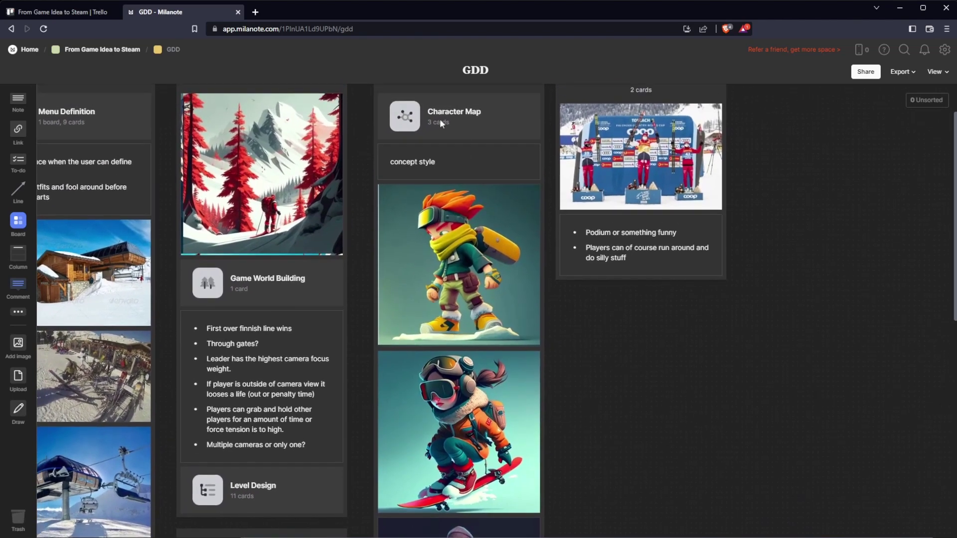
{"action": "left_click", "coordinate": [405, 117]}
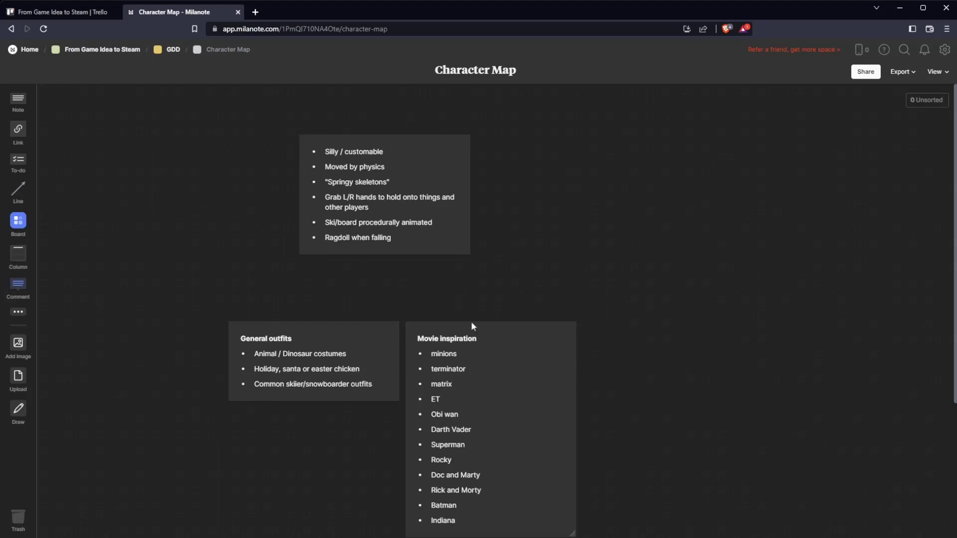
Read the Character Map outfit and movie inspiration notes, then go back to the GDD board
{"action": "scroll", "coordinate": [454, 389], "scroll_direction": "down", "scroll_amount": 1}
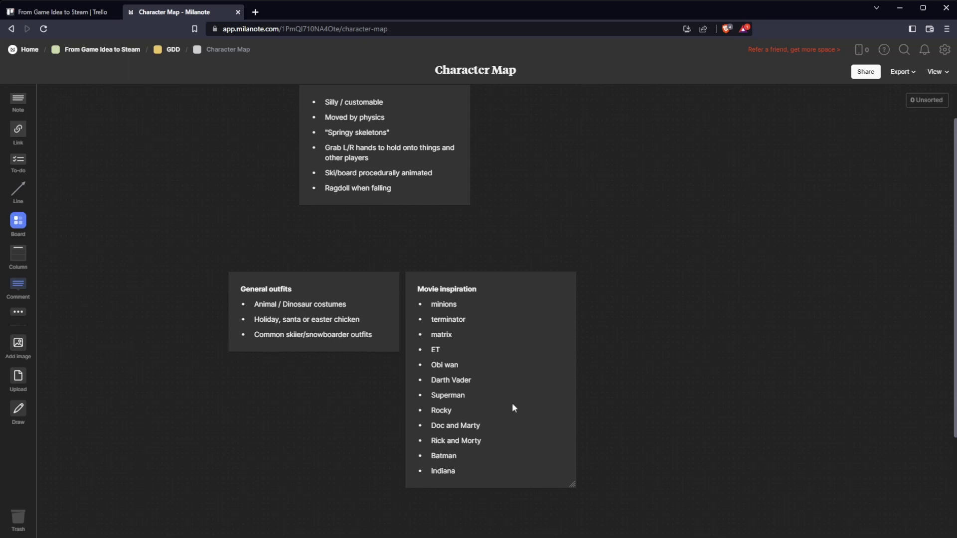
{"action": "scroll", "coordinate": [496, 389], "scroll_direction": "up", "scroll_amount": 1}
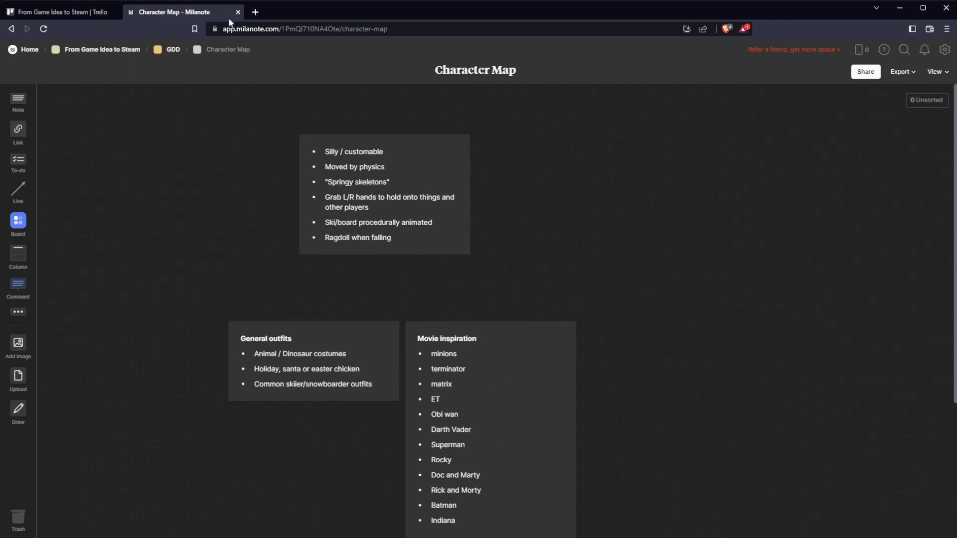
{"action": "left_click", "coordinate": [173, 49]}
{"action": "scroll", "coordinate": [543, 240], "scroll_direction": "up", "scroll_amount": 1}
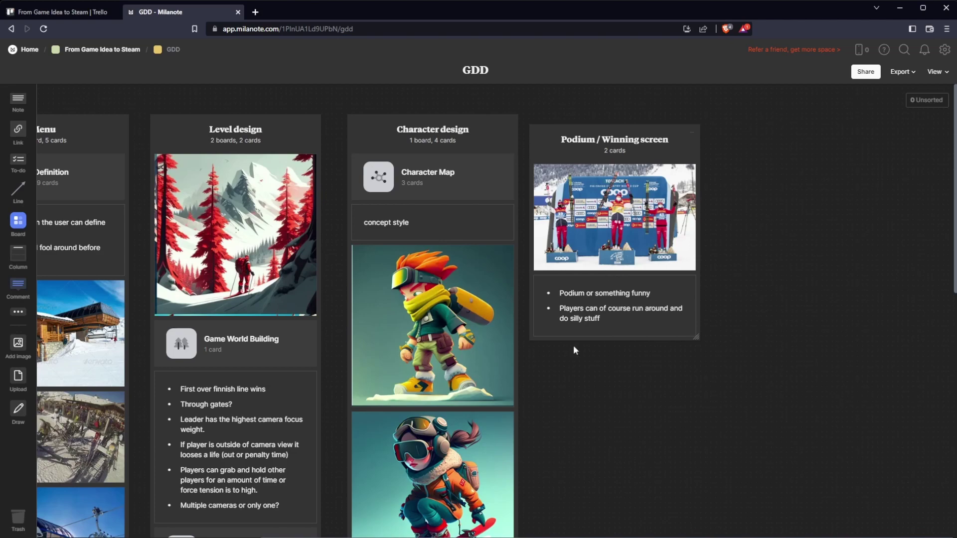
Zoom out the GDD board to 57% so every column from Concept to Podium fits on screen
{"action": "scroll", "coordinate": [501, 336], "scroll_direction": "down", "scroll_amount": 2}
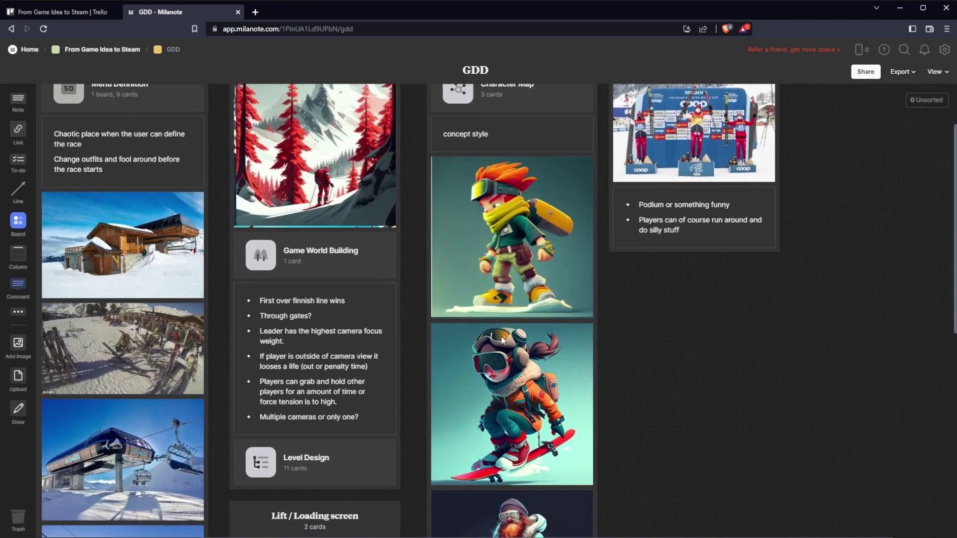
{"action": "scroll", "coordinate": [432, 325], "scroll_direction": "down", "scroll_amount": 4}
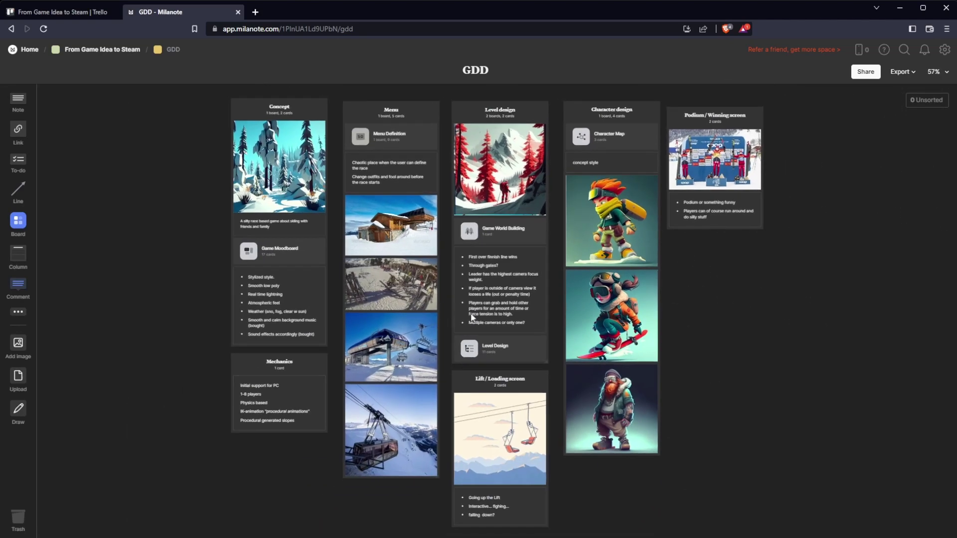